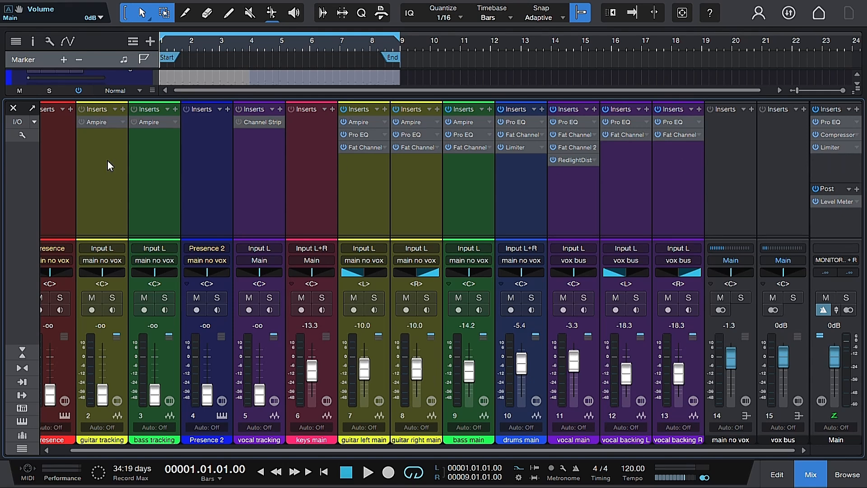
Hide the mixer, enlarge the guitar left main track, and fit the song from bar 1 to bar 9 across the timeline.
left_click(13, 108)
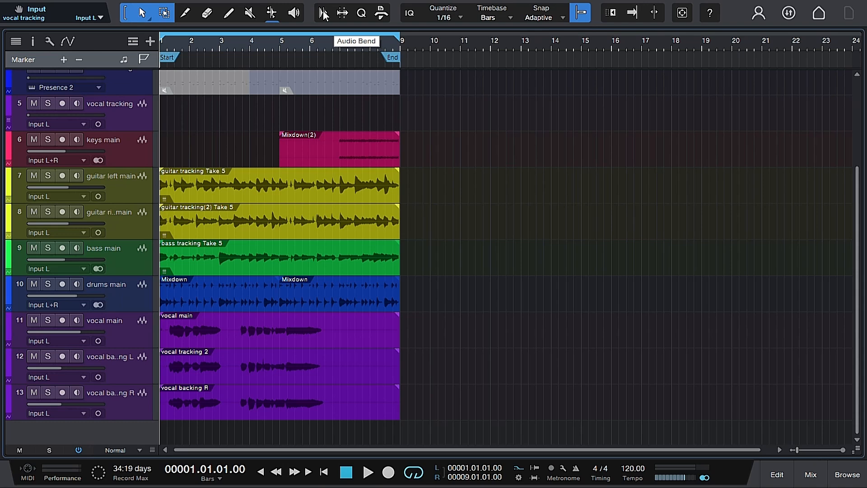
left_click_drag(137, 203, 138, 357)
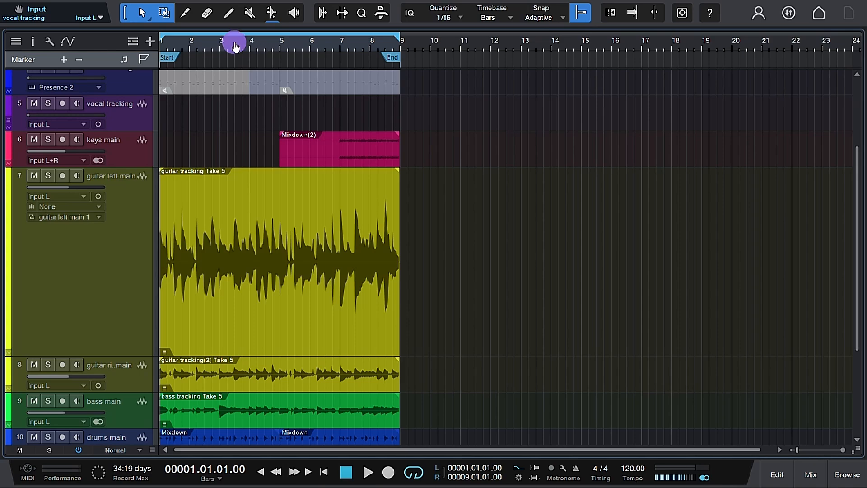
left_click_drag(234, 48, 234, 75)
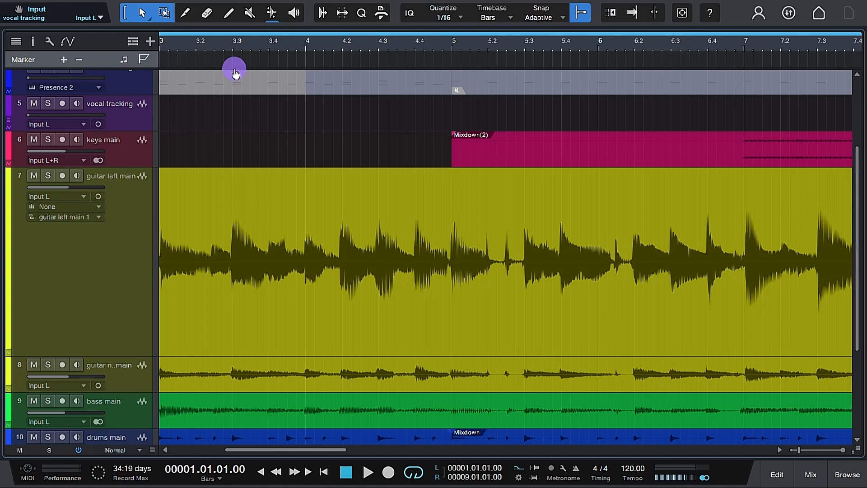
left_click_drag(235, 68, 236, 28)
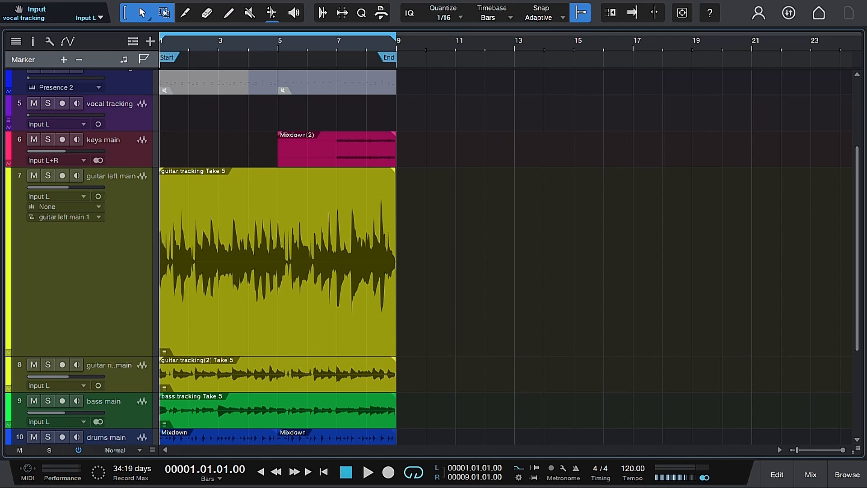
left_click_drag(238, 35, 238, 64)
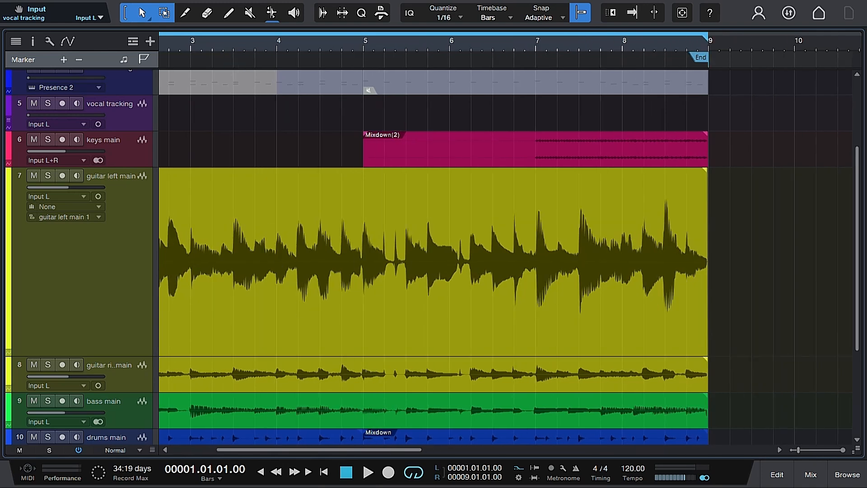
left_click_drag(389, 450, 289, 448)
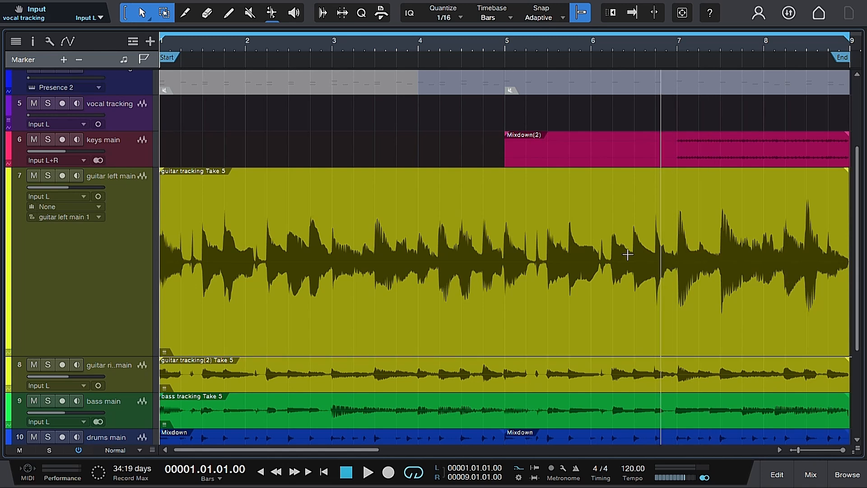
Open Audio Bend for the guitar left main event and show its bend markers.
scroll(471, 262, "down", 2)
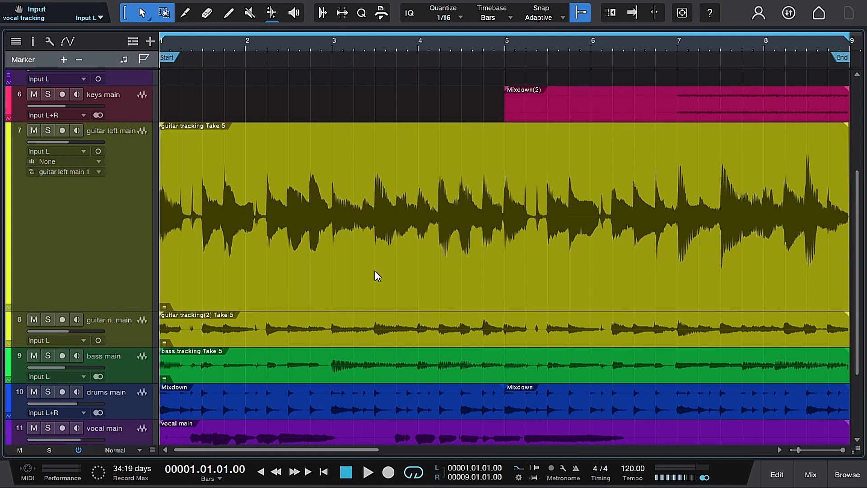
scroll(297, 303, "up", 1)
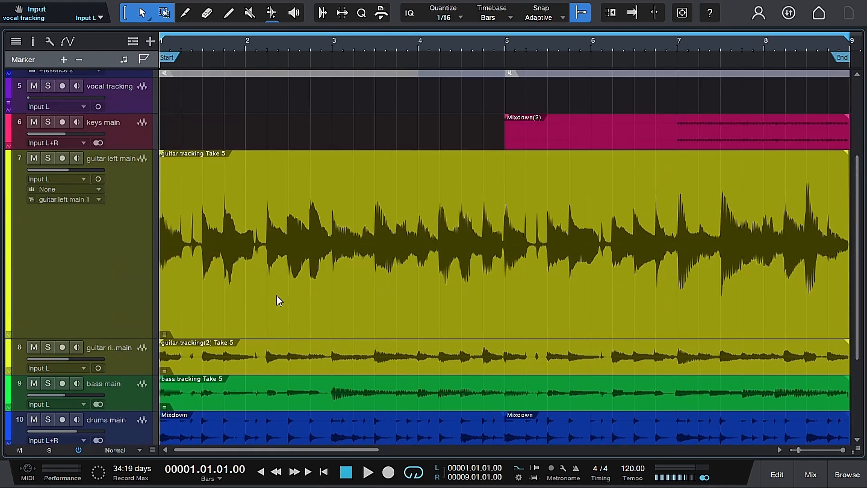
scroll(552, 262, "down", 5)
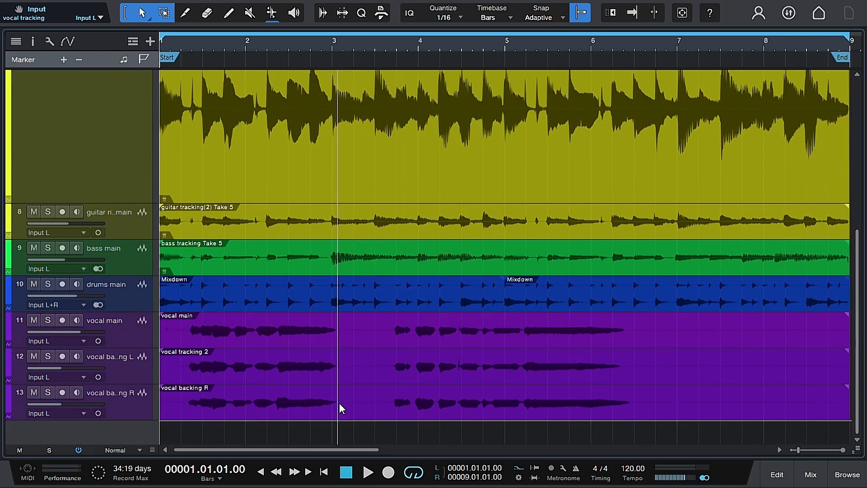
scroll(367, 223, "up", 5)
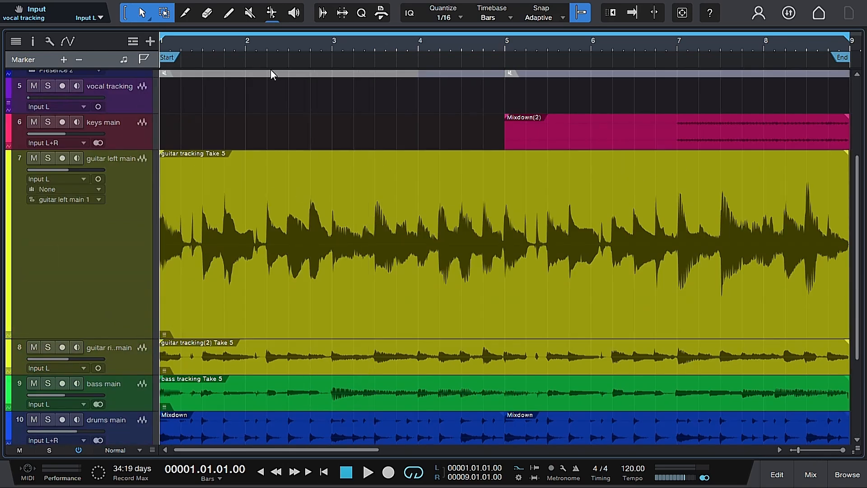
left_click(235, 305)
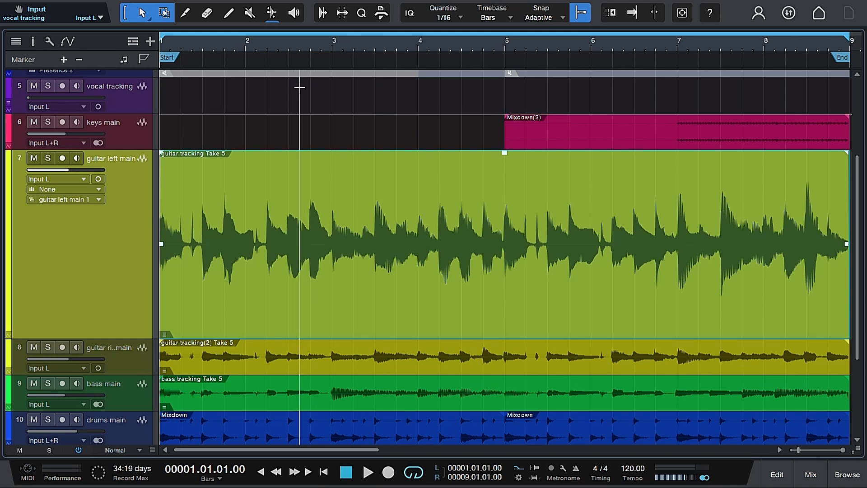
left_click(324, 15)
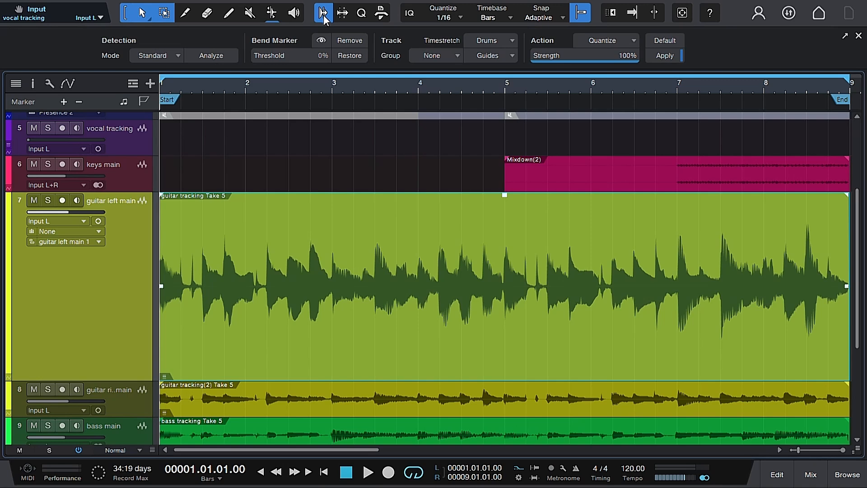
left_click(323, 45)
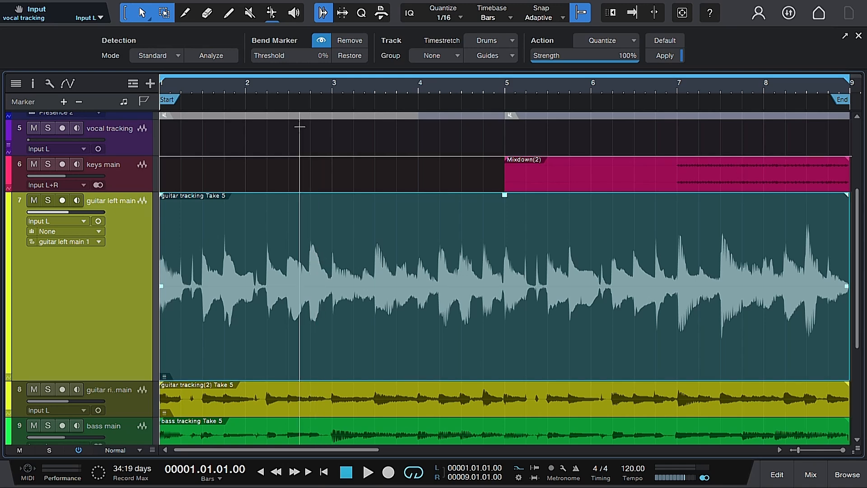
Analyze the guitar left main event for transients using the Standard detection mode.
left_click_drag(300, 89, 300, 110)
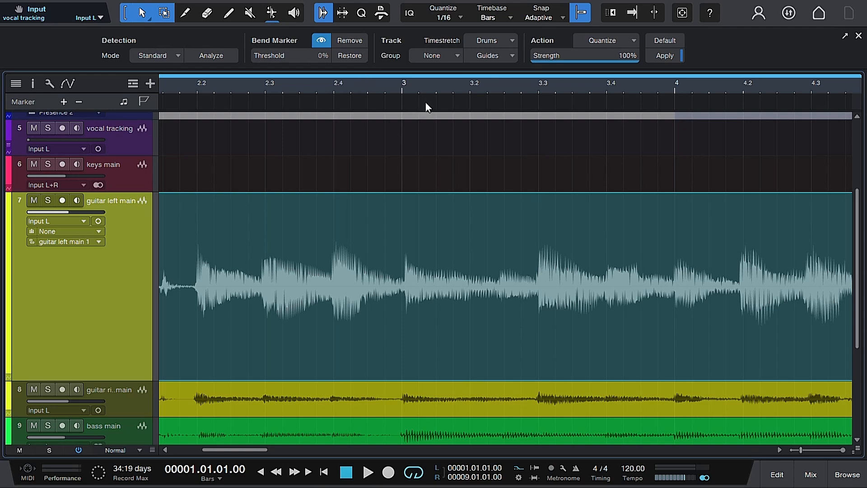
mouse_move(341, 94)
left_mouse_down()
mouse_move(333, 55)
mouse_move(333, 82)
left_mouse_up()
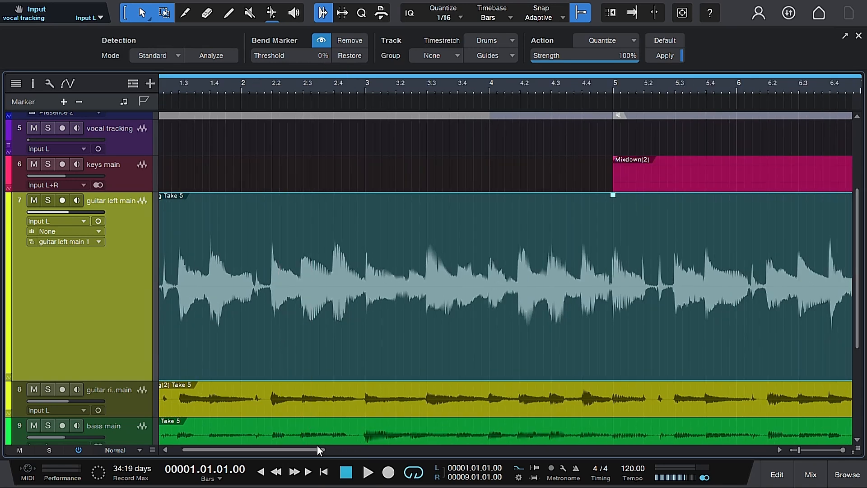
left_click_drag(317, 450, 281, 448)
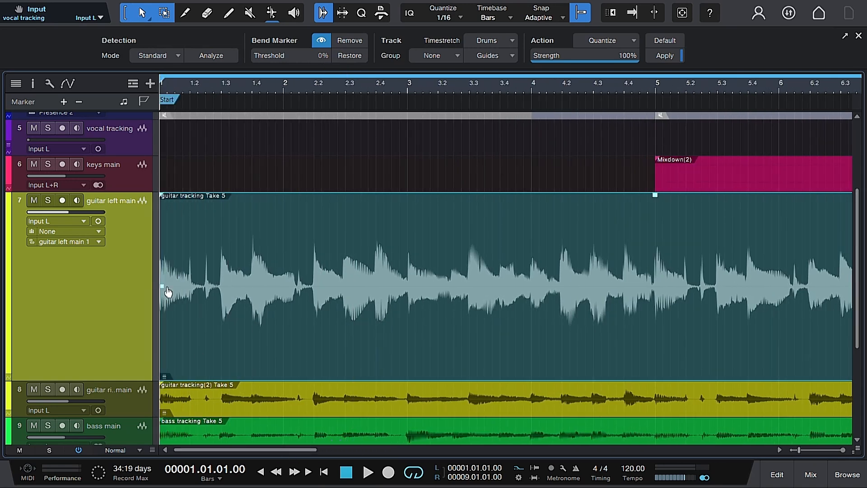
left_click(176, 56)
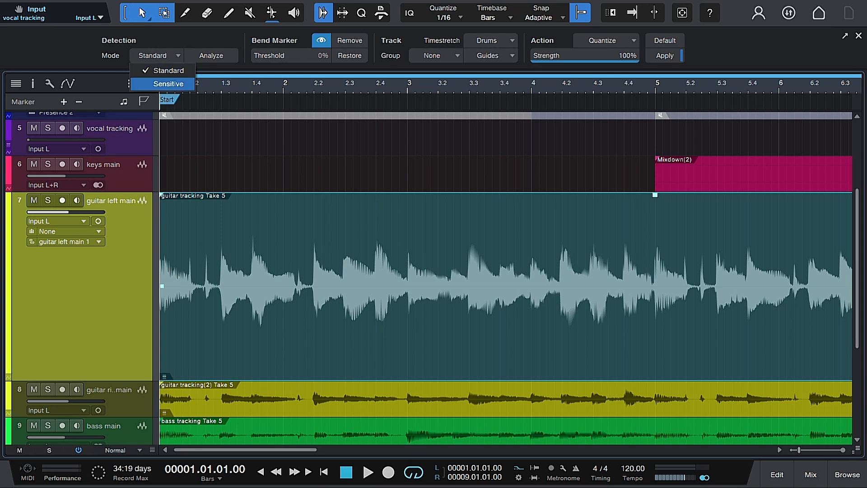
left_click(175, 69)
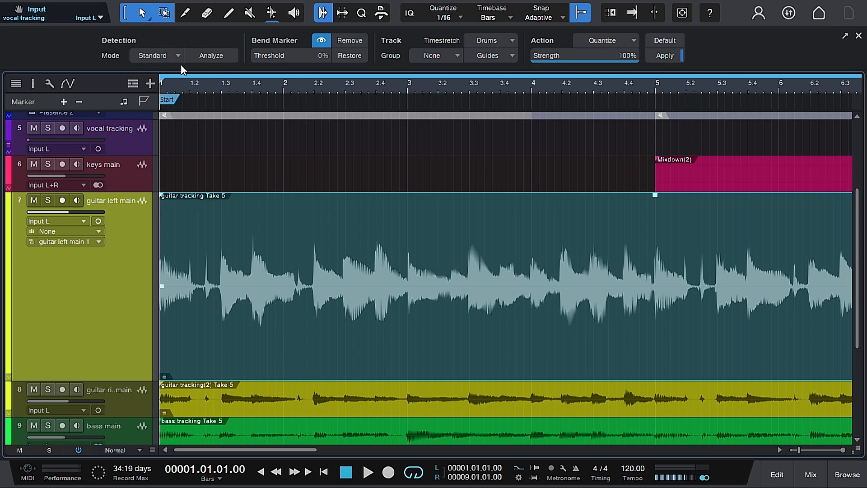
left_click(225, 56)
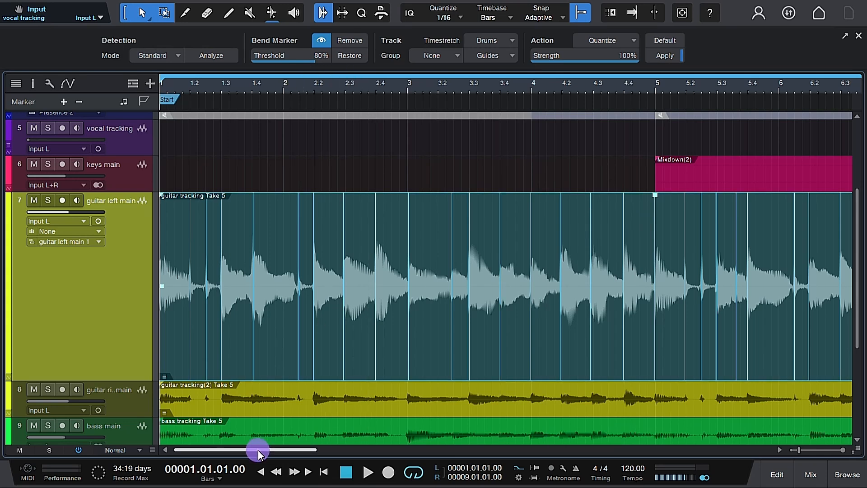
Examine the detected bend markers along the whole guitar left main event and check which tracks are set as group guides.
left_click_drag(259, 450, 265, 450)
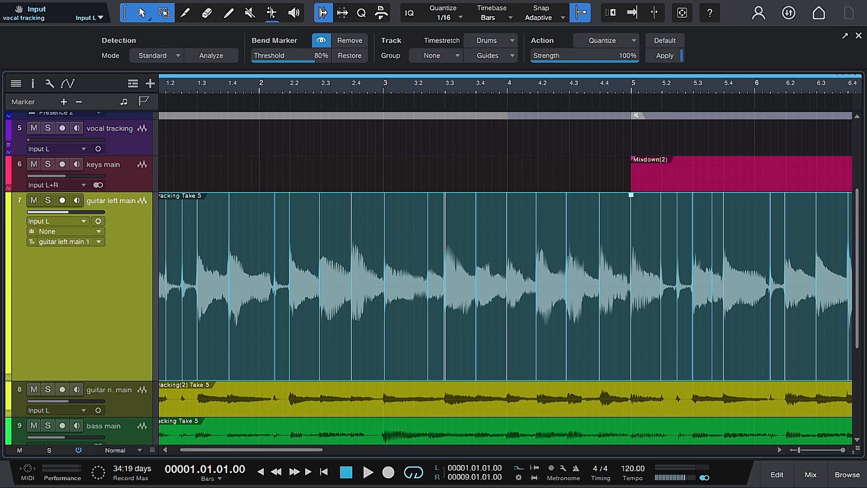
left_click_drag(319, 450, 400, 451)
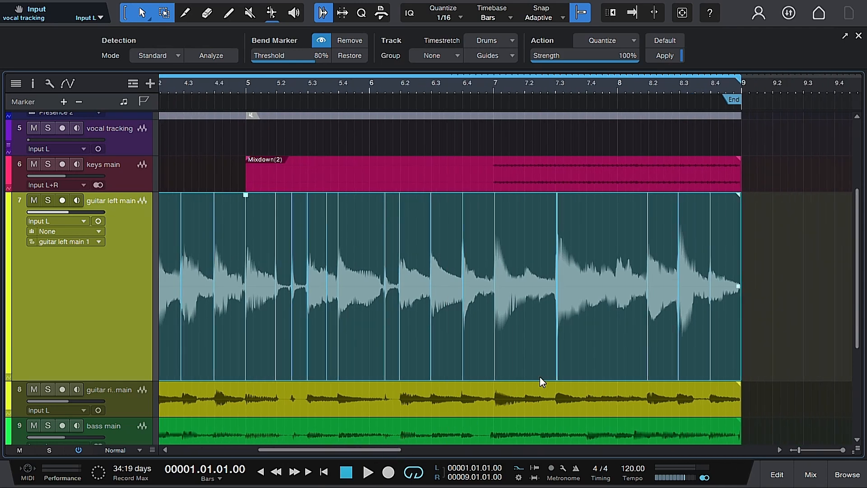
mouse_move(567, 82)
left_mouse_down()
mouse_move(565, 107)
mouse_move(565, 82)
left_mouse_up()
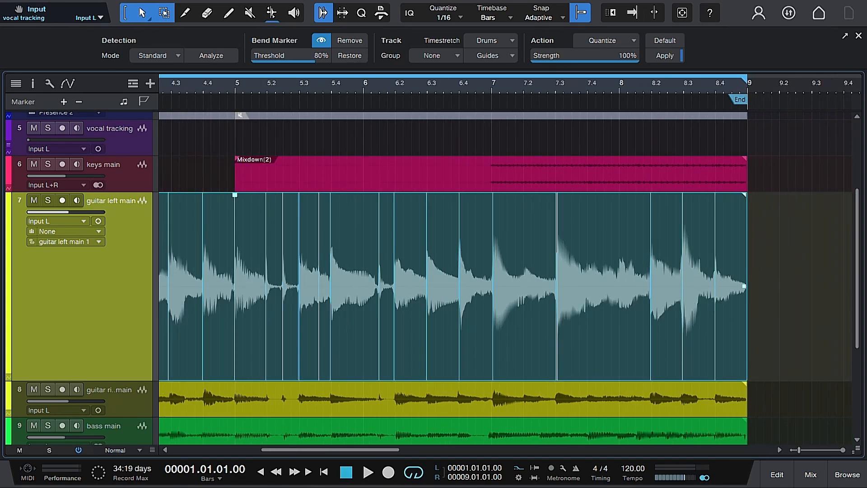
left_click_drag(376, 448, 292, 449)
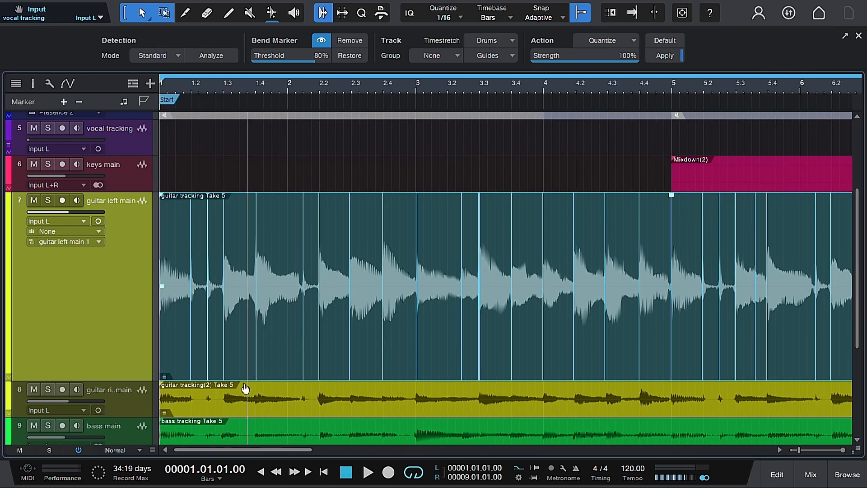
mouse_move(318, 57)
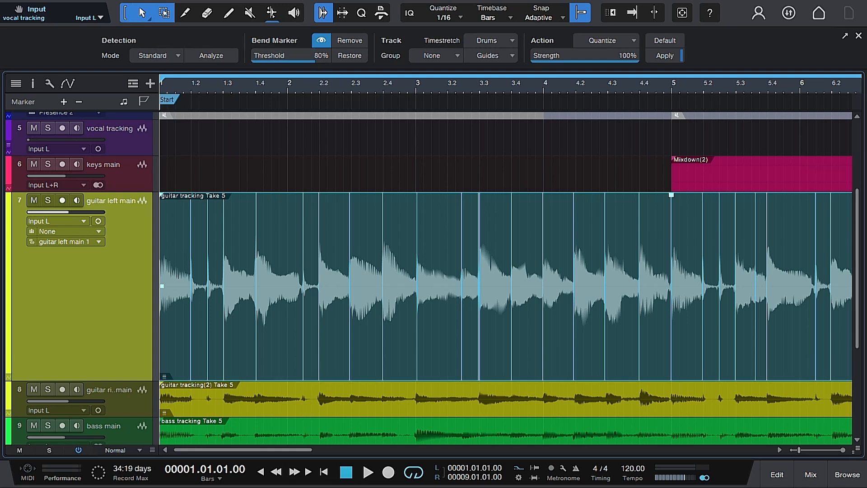
mouse_move(318, 60)
left_mouse_down()
mouse_move(288, 60)
mouse_move(316, 59)
left_mouse_up()
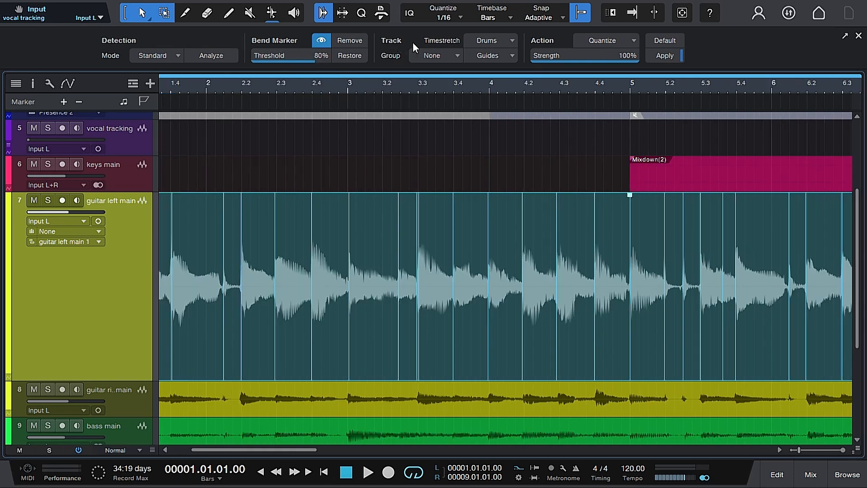
left_click(499, 55)
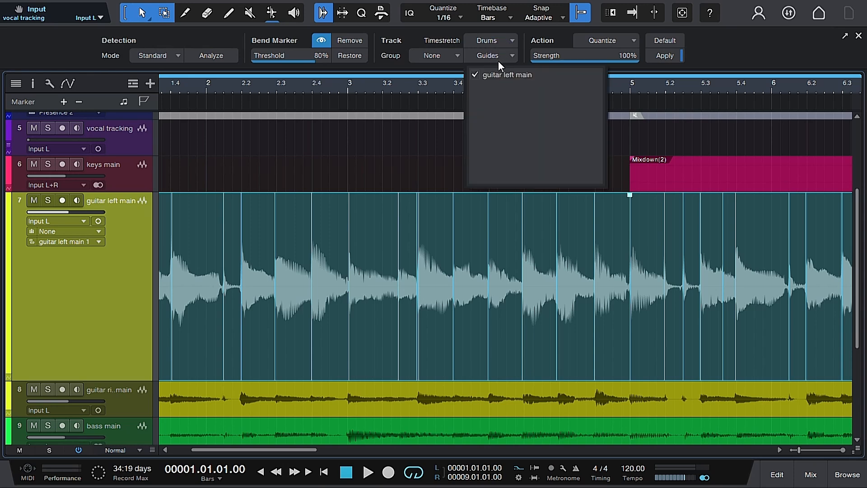
left_click(471, 52)
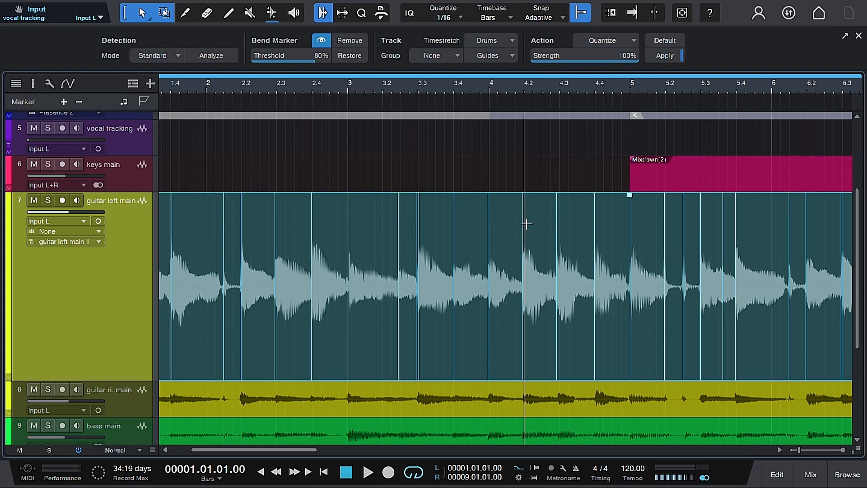
Try applying 1/16 quantization at 100% strength to the guitar event's bend markers, and undo it.
left_click(665, 56)
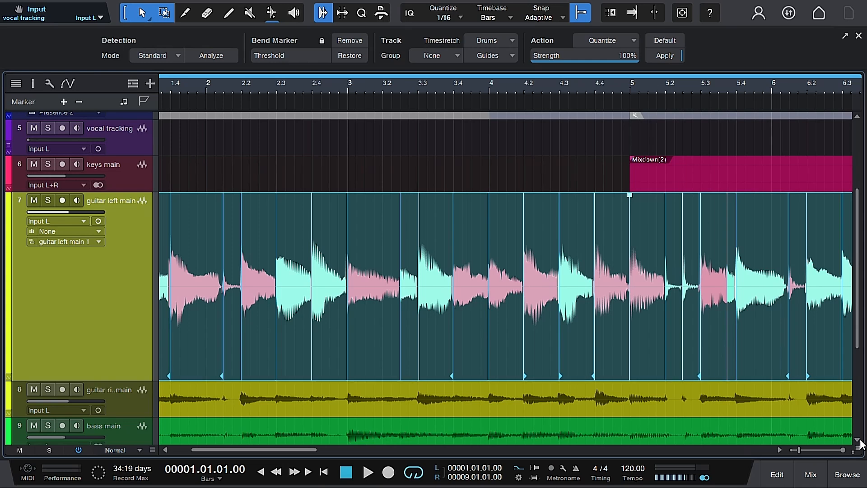
left_click(40, 7)
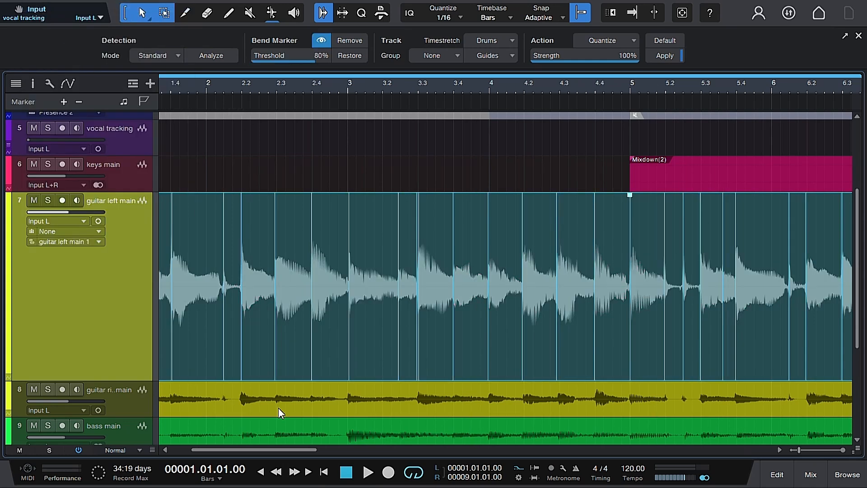
Switch to the Bend tool and make the guitar left main track taller for editing from the song's start.
left_click_drag(283, 449, 248, 450)
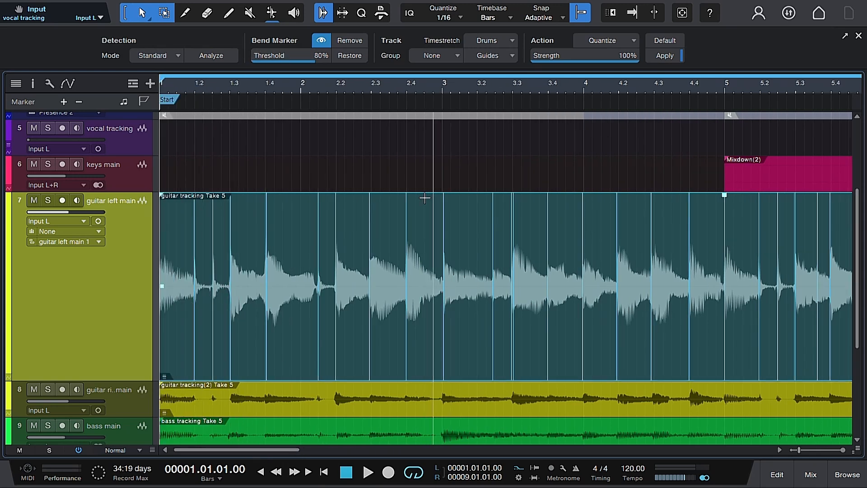
left_click(271, 14)
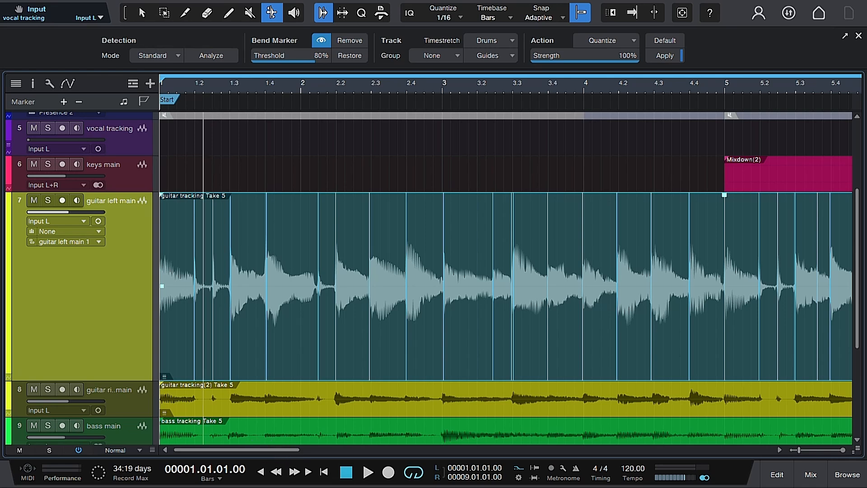
left_click_drag(122, 382, 129, 440)
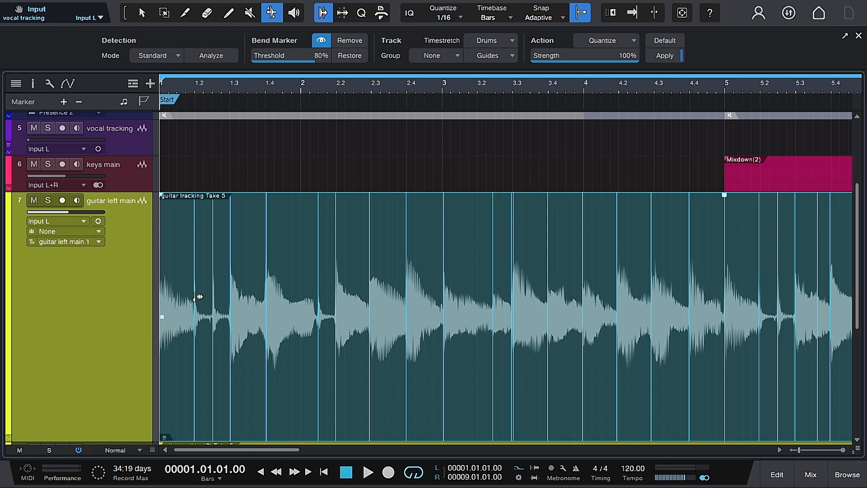
Add a bend marker about midway between bar 1 and beat 1.2 on the guitar event, and remove it again.
left_click(178, 261)
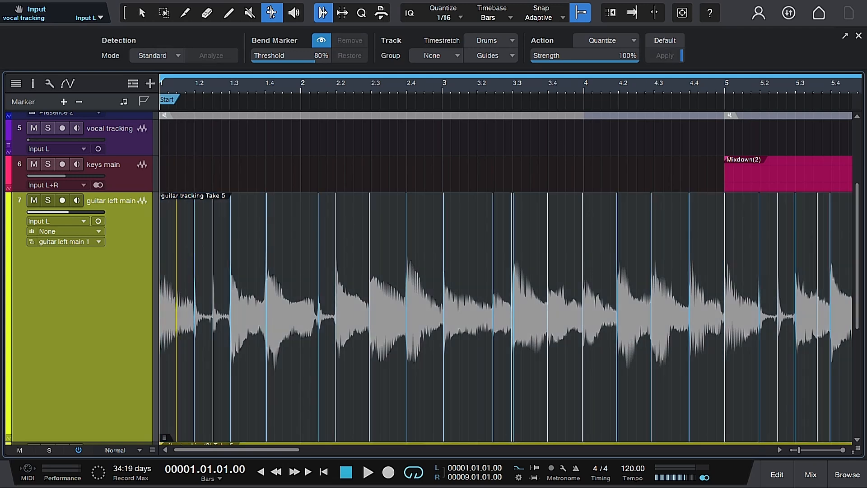
double_click(177, 260)
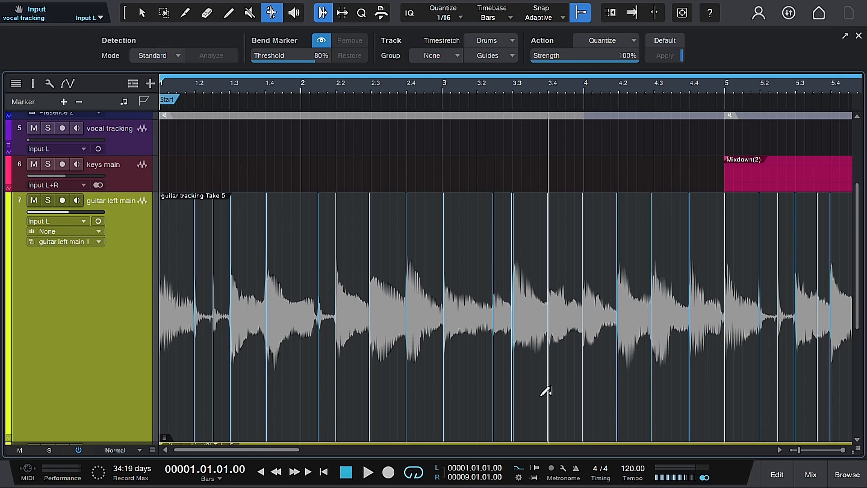
Align the guitar event's bend markers from beat 1.2 through the one midway between bar 2 and beat 2.2 to the grid.
left_click(196, 290)
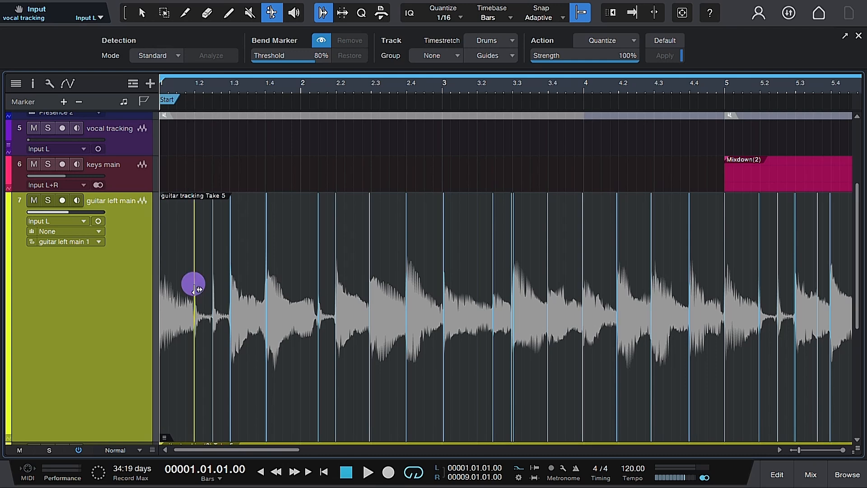
left_click_drag(194, 289, 194, 289)
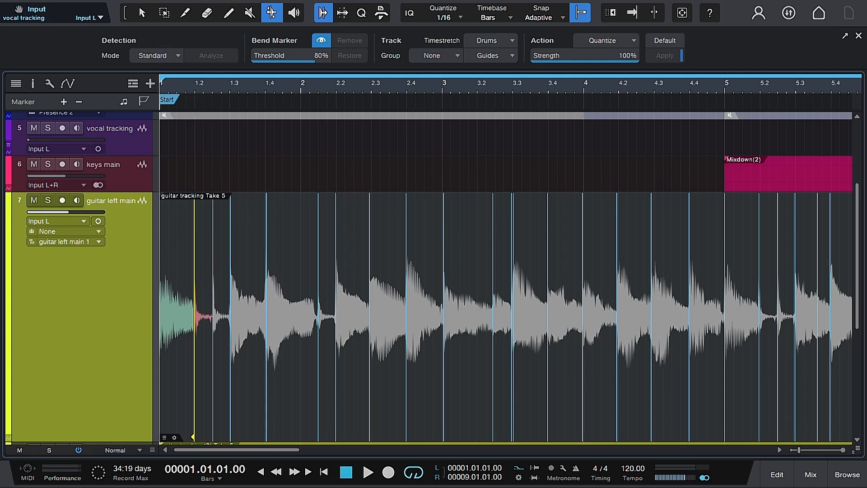
left_click(212, 278)
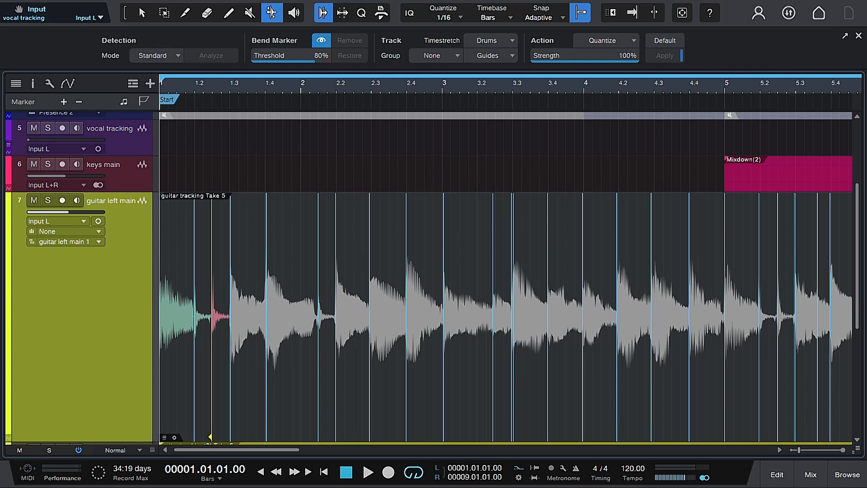
left_click_drag(231, 268, 267, 265)
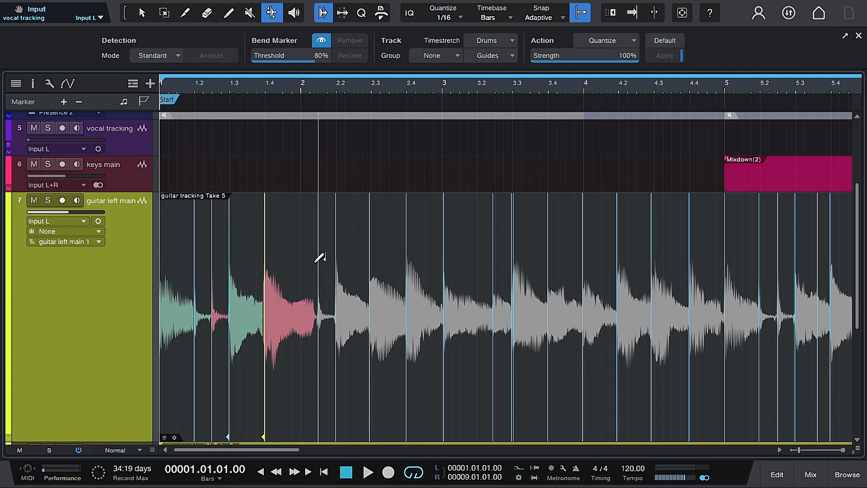
left_click_drag(323, 266, 321, 266)
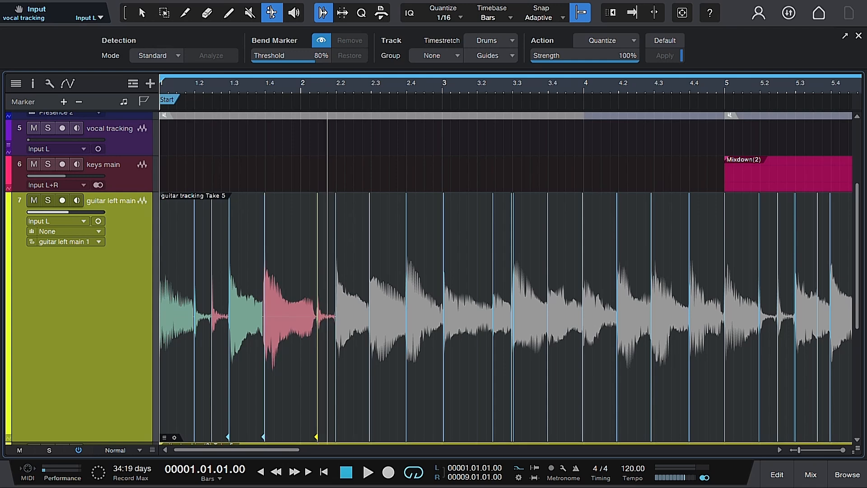
Move the guitar bend markers at 2.2, 2.3, 2.4, bar 3 and midway between 3.2 and 3.3 onto their grid lines.
left_click(336, 265)
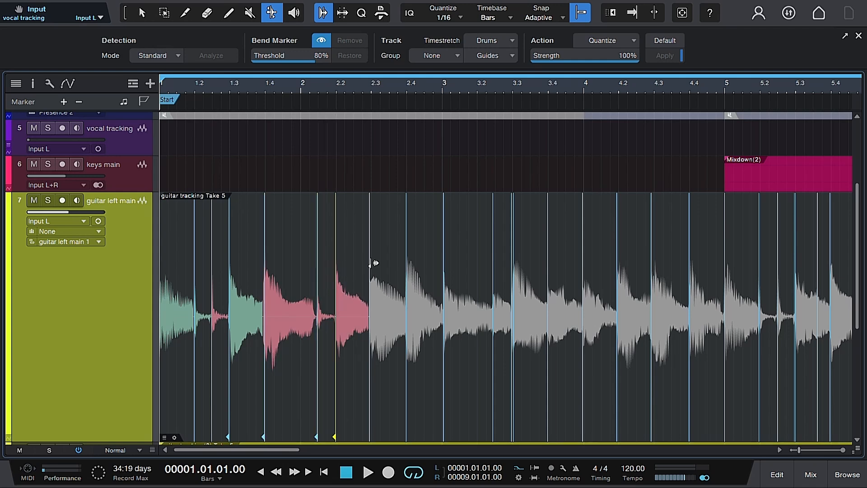
left_click_drag(371, 263, 372, 263)
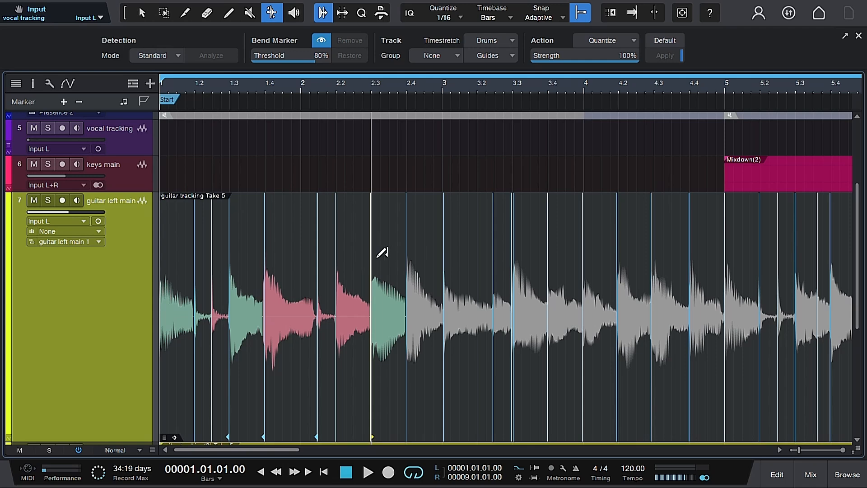
left_click(404, 254)
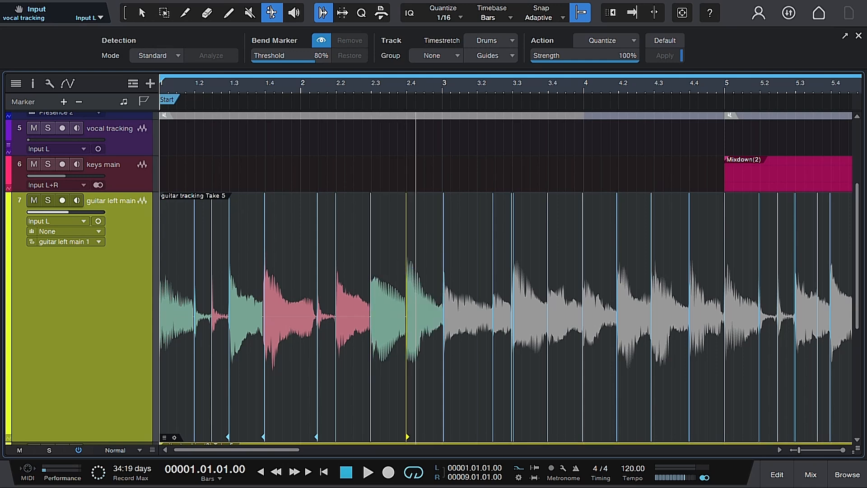
left_click(442, 252)
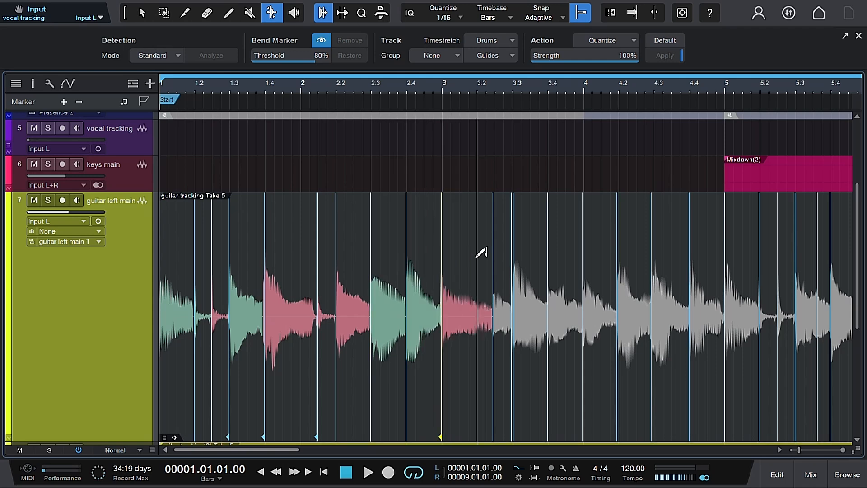
left_click(495, 255)
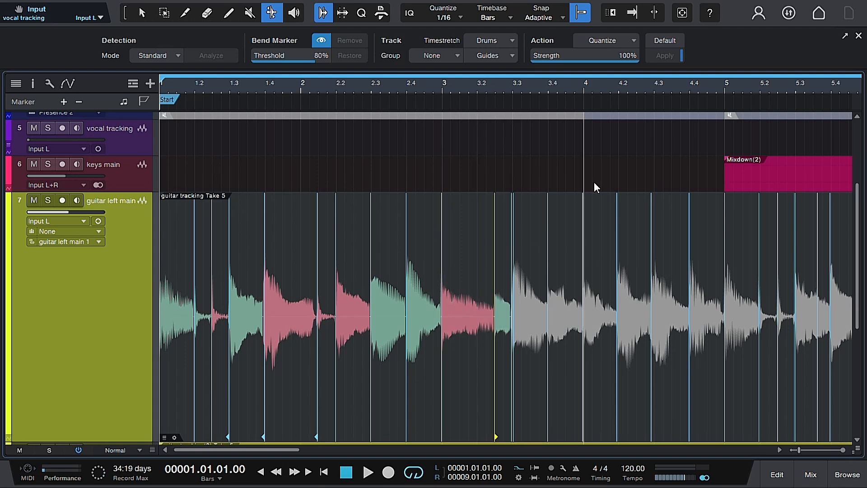
Remove the extra bend marker just before beat 3.3 and align the markers at 3.3 and 3.4 to the grid.
mouse_move(531, 88)
left_mouse_down()
mouse_move(533, 108)
mouse_move(512, 146)
left_mouse_up()
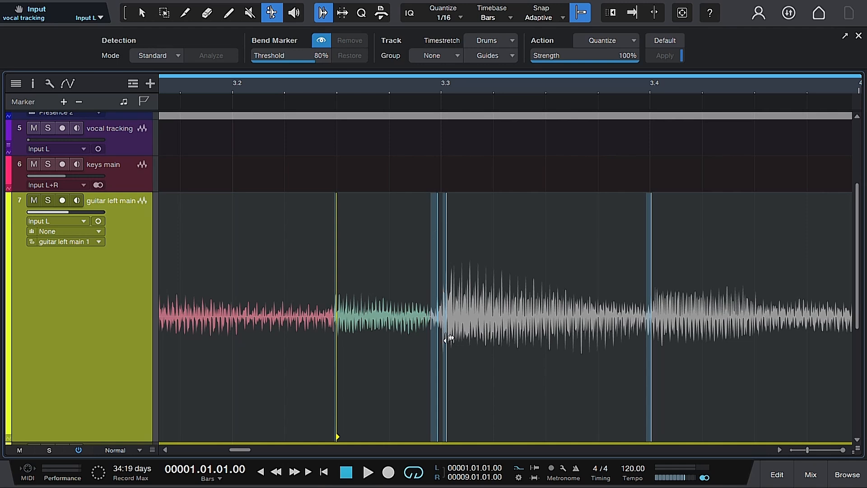
left_click_drag(435, 289, 442, 278)
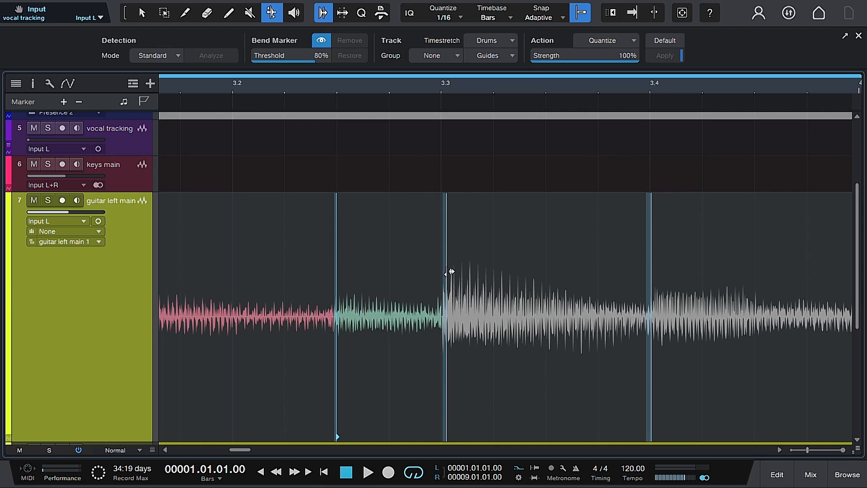
left_click_drag(446, 274, 443, 268)
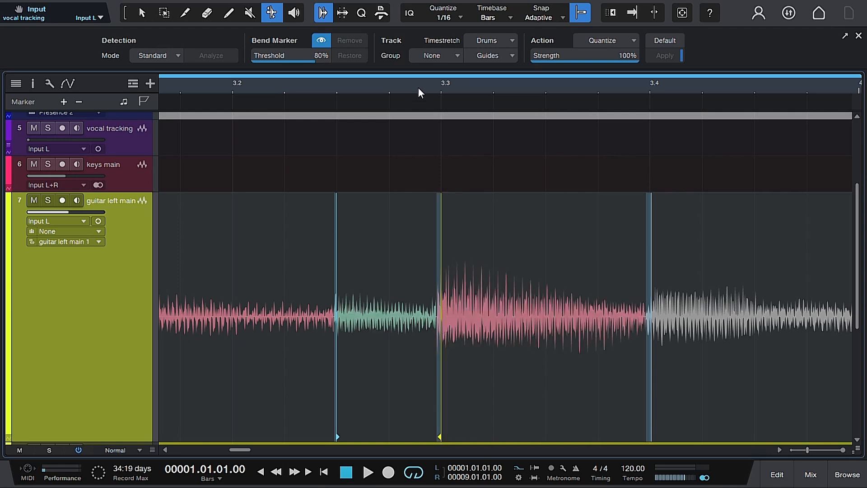
left_click(652, 310)
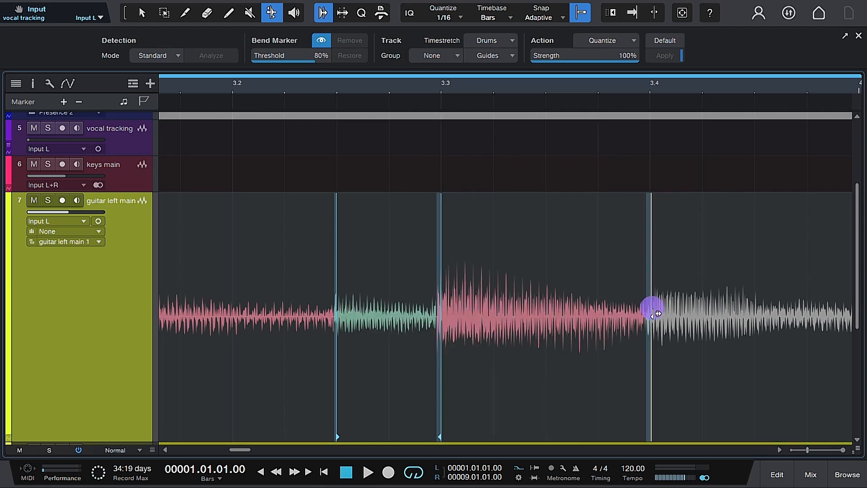
left_click_drag(653, 312, 649, 309)
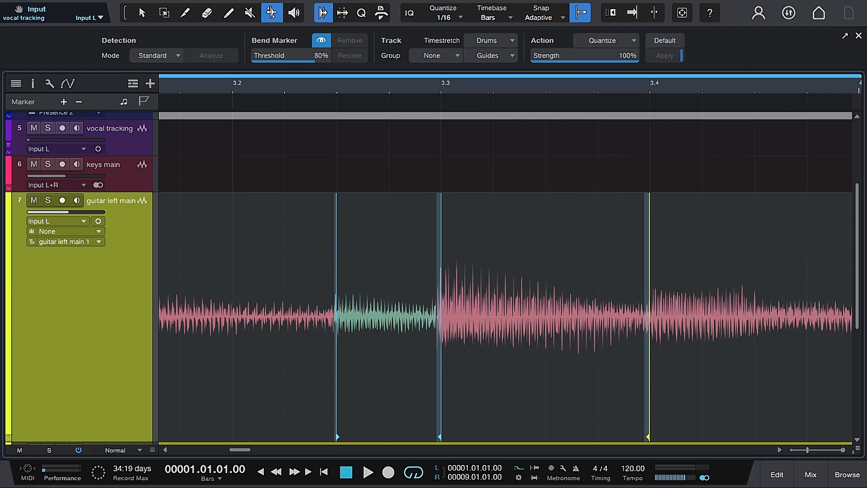
Align the guitar bend markers at bar 4 and beats 4.2, 4.3 and 4.4 to their grid lines.
left_click_drag(504, 86, 499, 73)
left_click(630, 294)
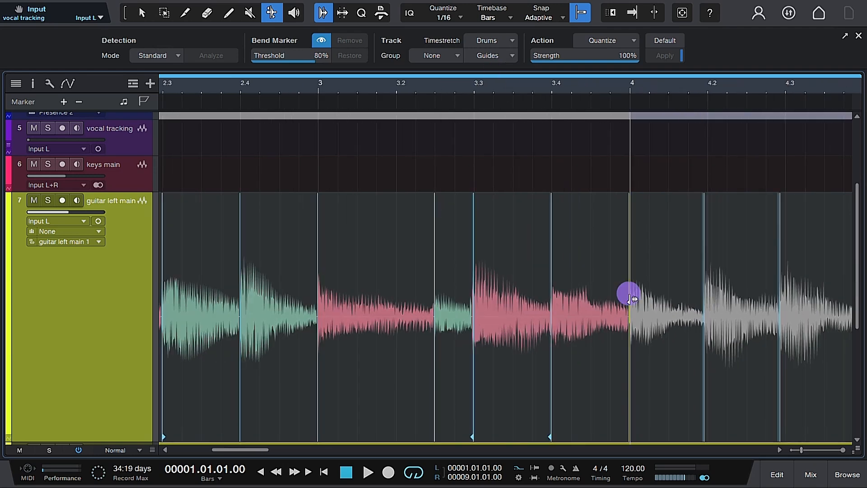
left_click_drag(700, 291, 704, 291)
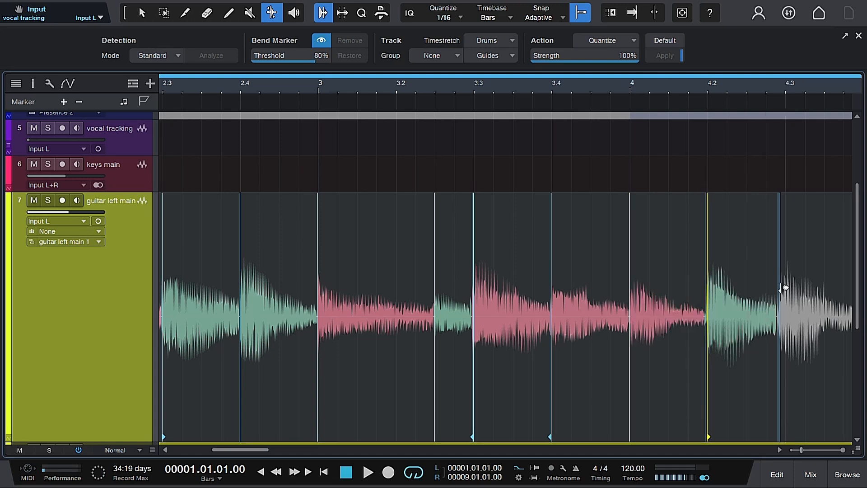
left_click_drag(779, 281, 785, 280)
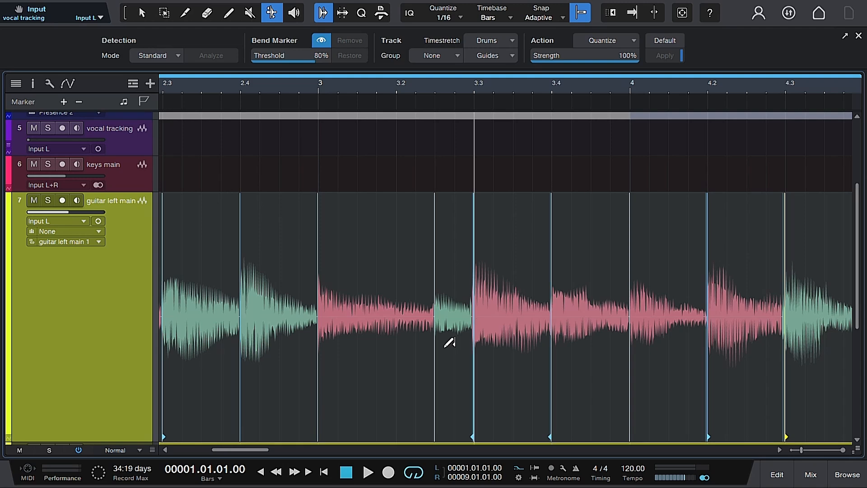
left_click_drag(229, 449, 277, 449)
left_click_drag(412, 299, 411, 299)
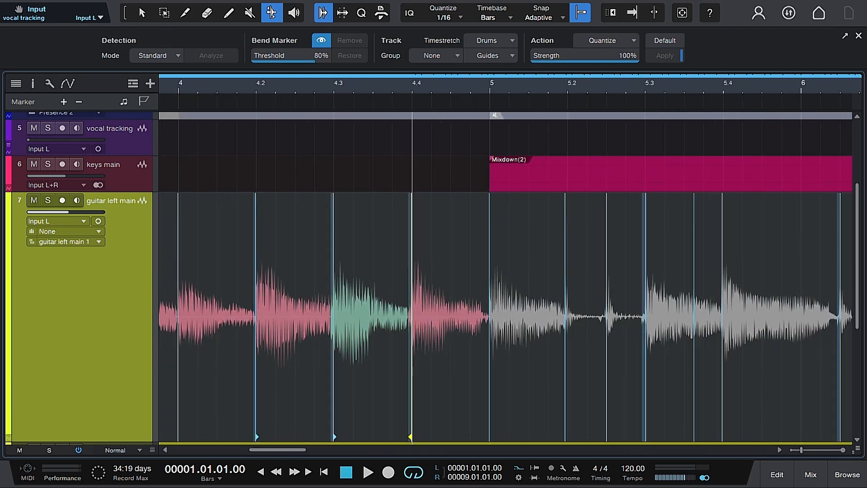
Align the guitar bend markers from bar 5 through beat 5.4 to the grid, shifting the one between 5.3 and 5.4 to the last sixteenth before 5.4.
left_click(490, 292)
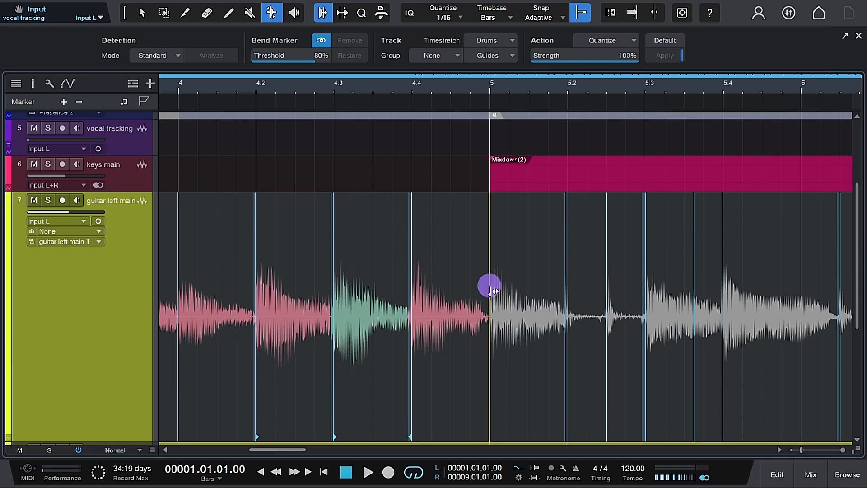
left_click(566, 291)
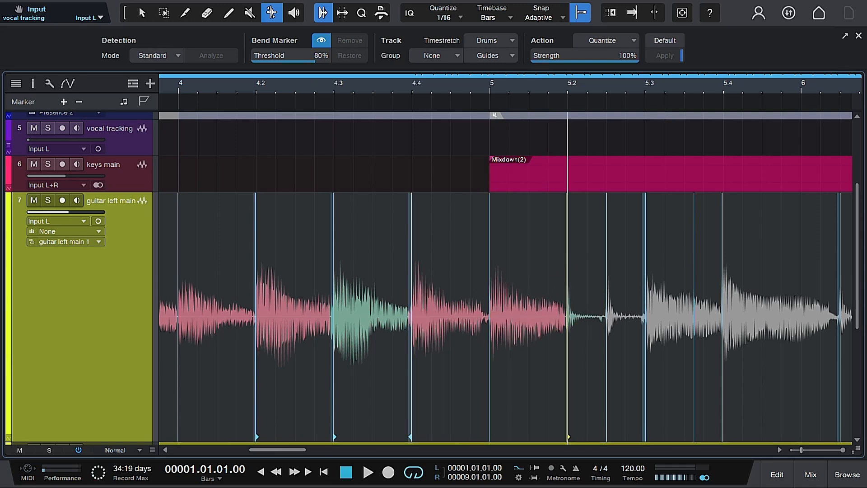
left_click(608, 274)
left_click(646, 272)
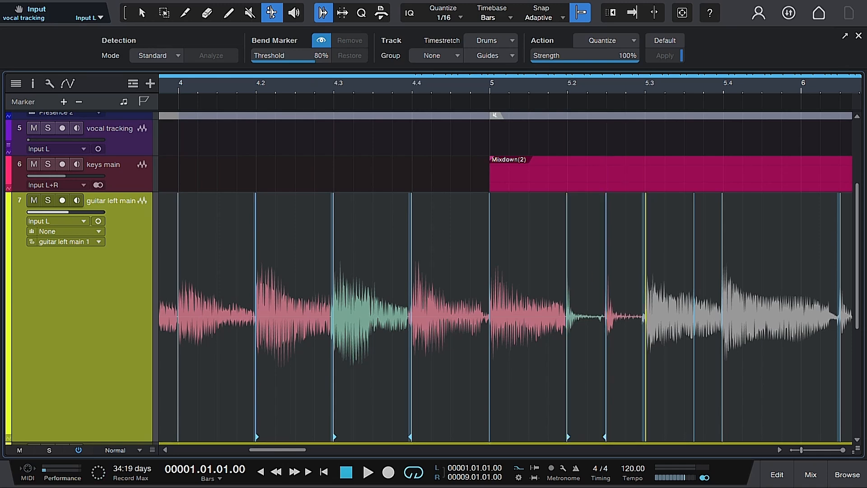
left_click_drag(646, 273, 697, 270)
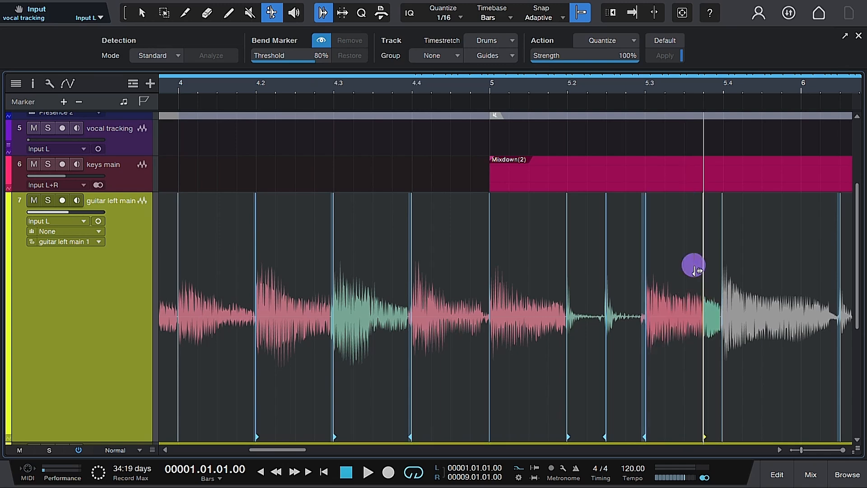
left_click(723, 271)
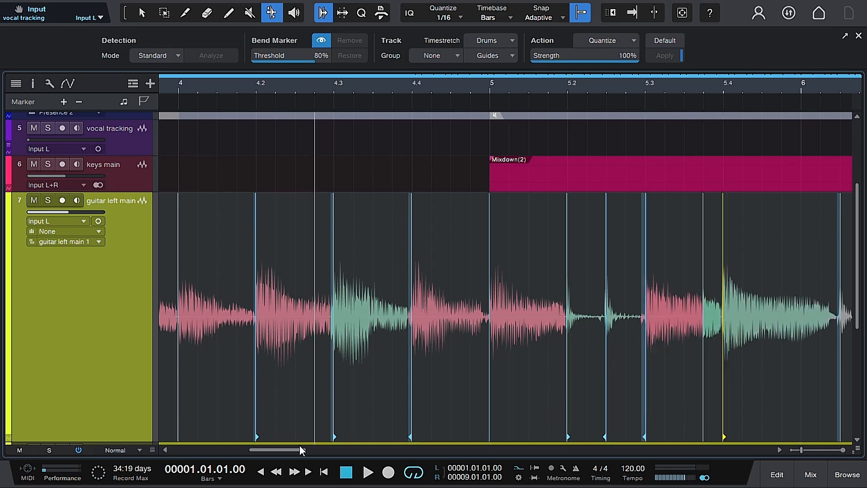
Align the guitar bend markers from midway between bar 6 and beat 6.2 through bar 7 to their grid lines.
left_click_drag(272, 449, 312, 450)
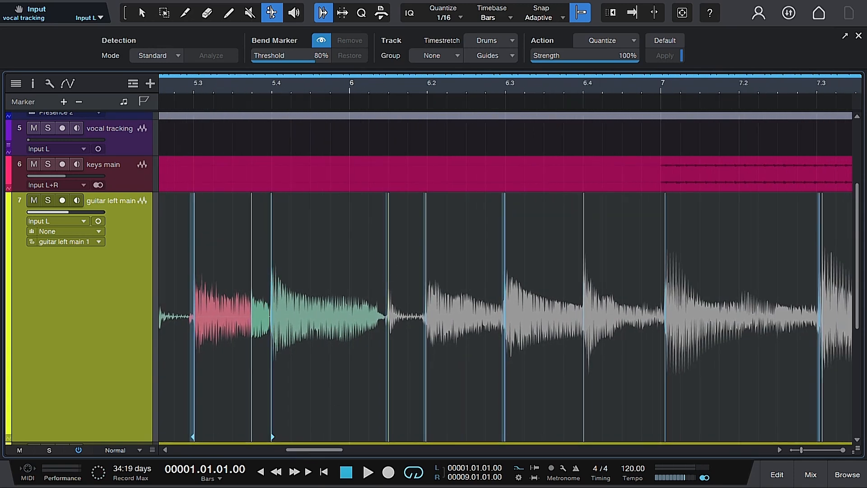
left_click(389, 269)
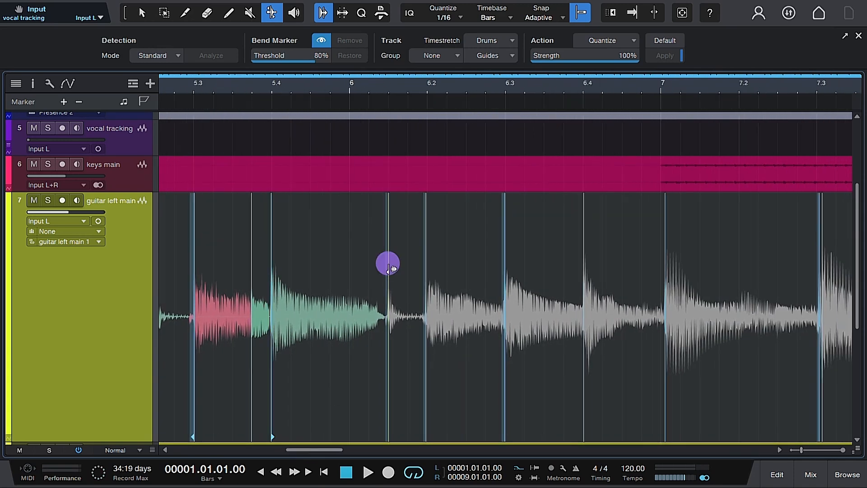
left_click(426, 267)
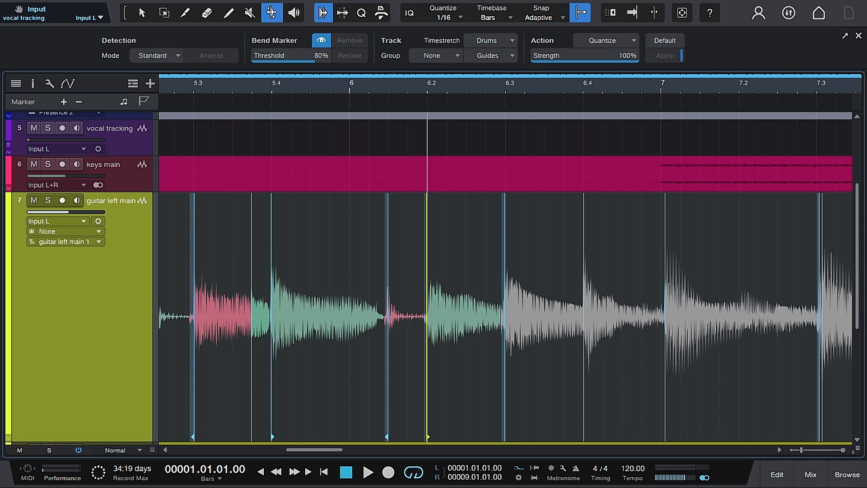
left_click(506, 268)
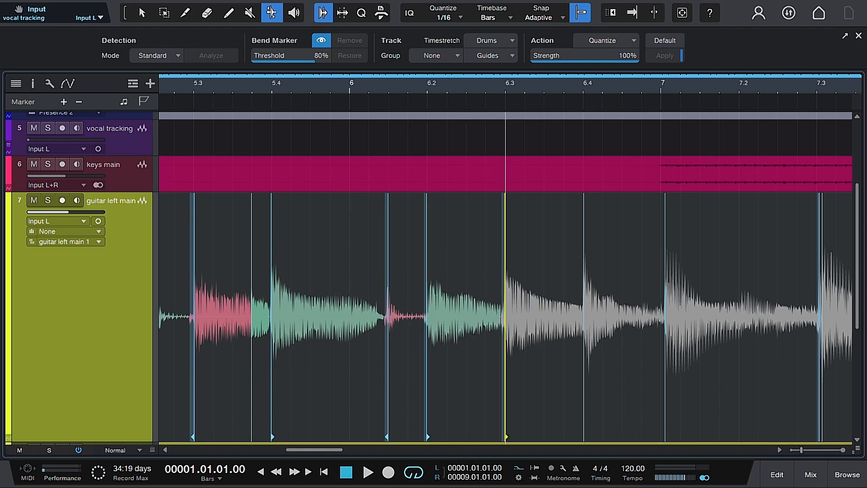
left_click(583, 256)
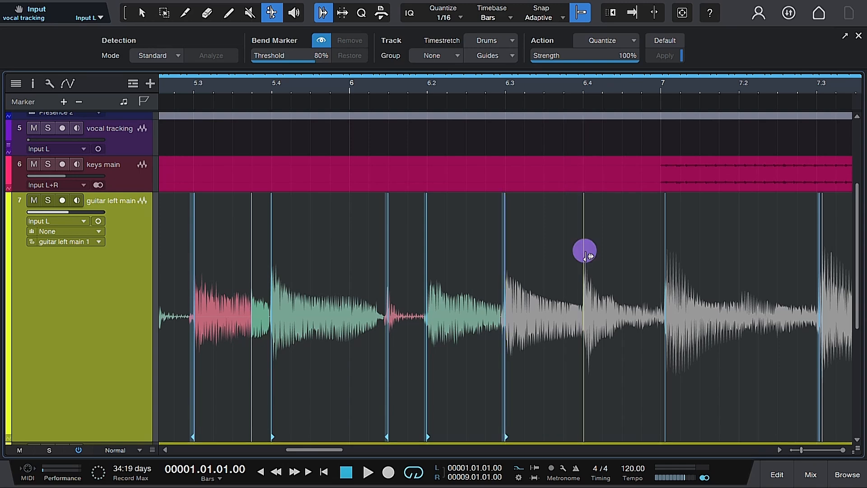
double_click(667, 259)
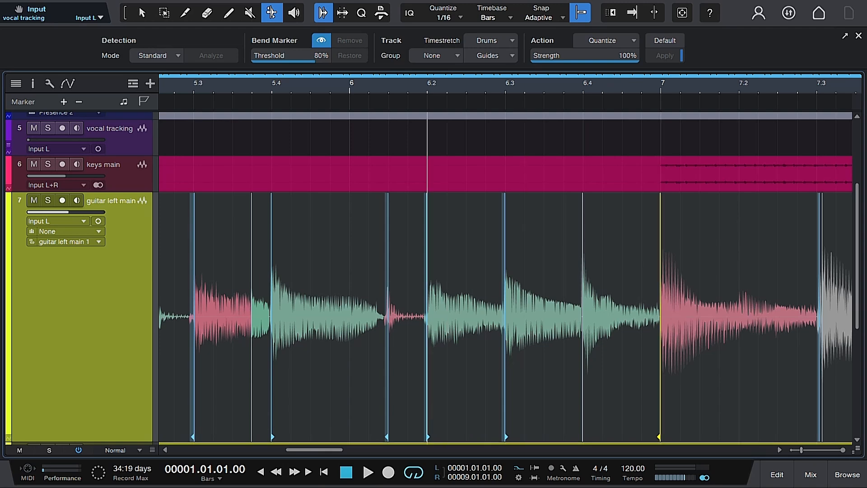
Remove the duplicate bend marker just after beat 7.3 and move the remaining one back onto the 7.3 grid line.
left_click(357, 449)
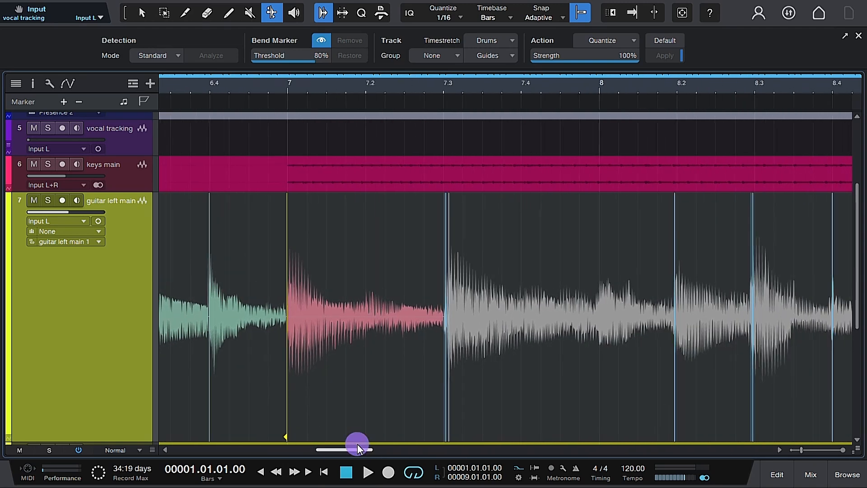
left_click_drag(357, 449, 368, 449)
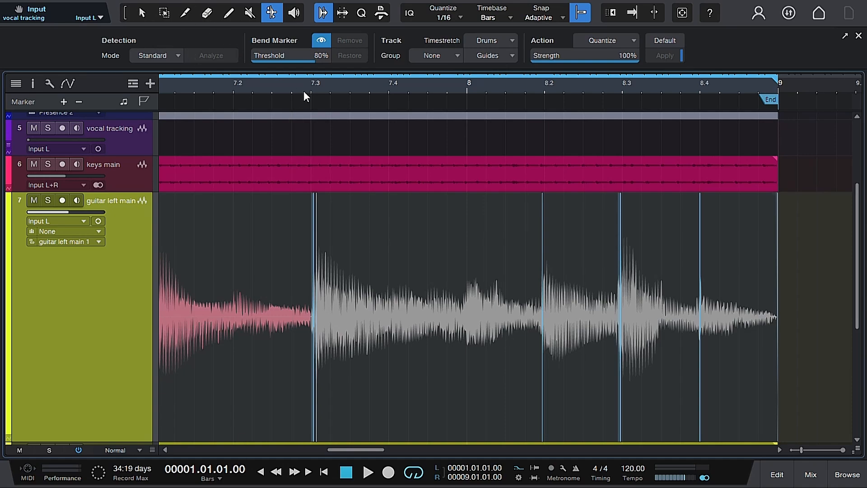
left_click_drag(297, 90, 297, 118)
double_click(435, 246)
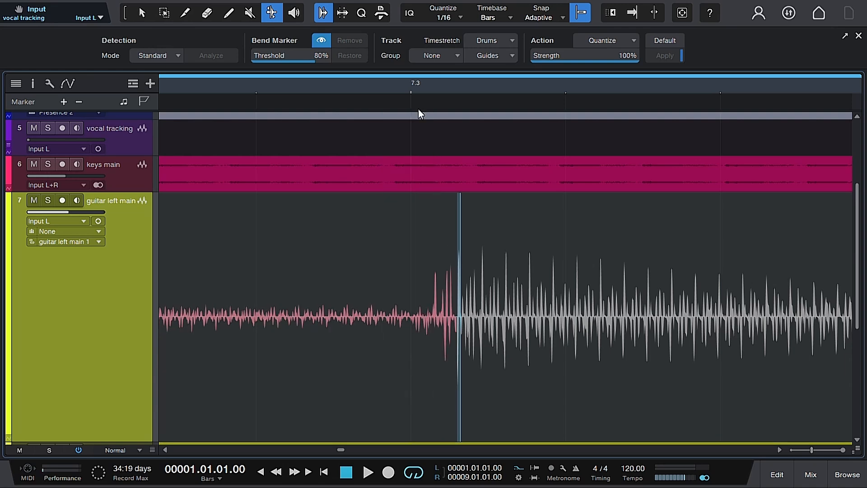
mouse_move(413, 82)
left_mouse_down()
mouse_move(413, 100)
mouse_move(402, 71)
left_mouse_up()
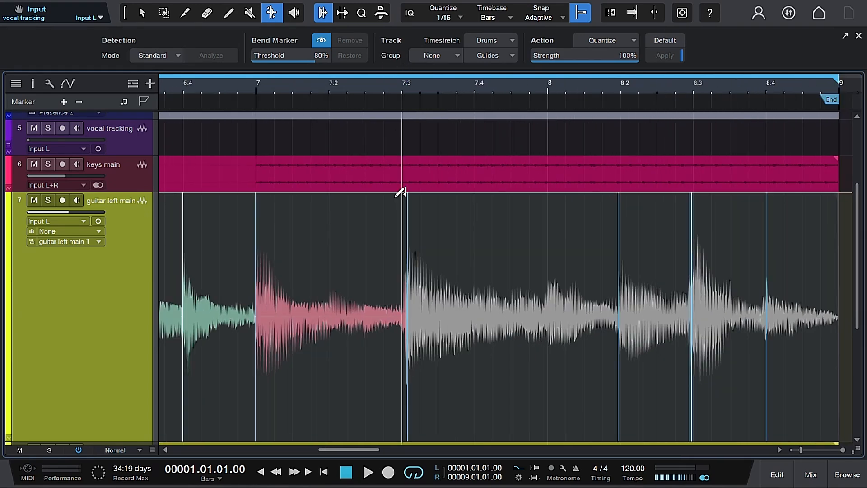
left_click(408, 291)
left_click_drag(407, 291, 401, 292)
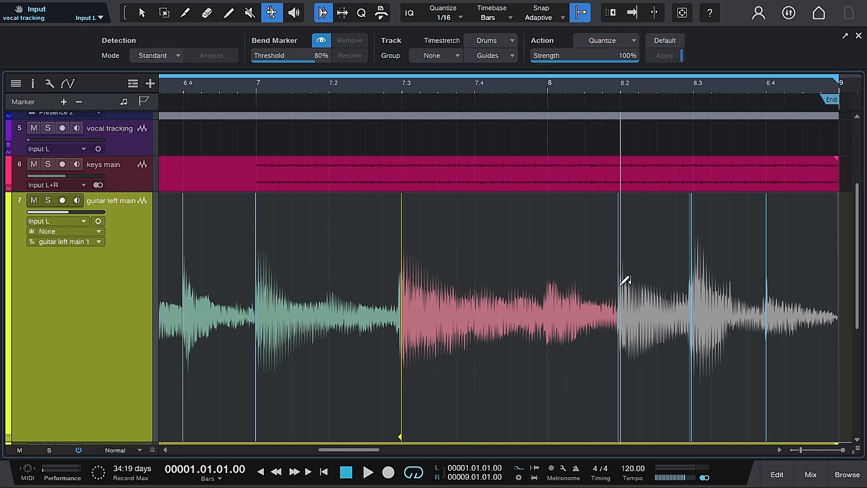
Align the guitar left bend markers at beats 8.2, 8.3 and 8.4 to their grid lines.
left_click(619, 280)
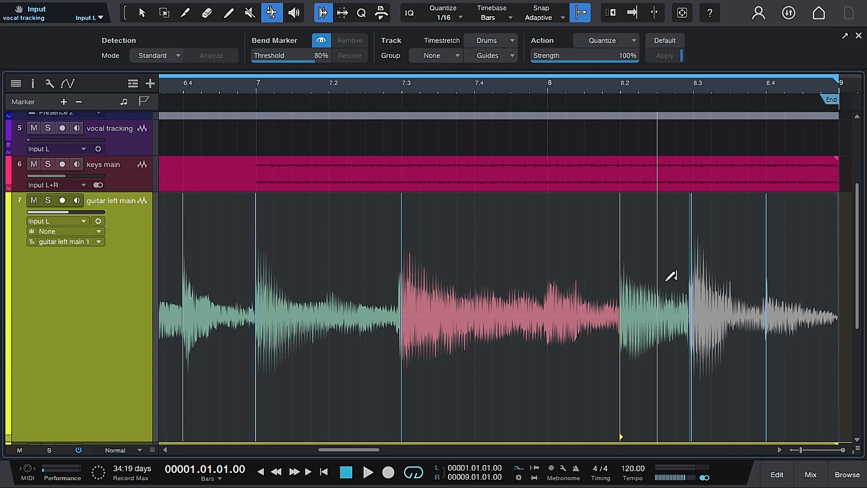
left_click(693, 276)
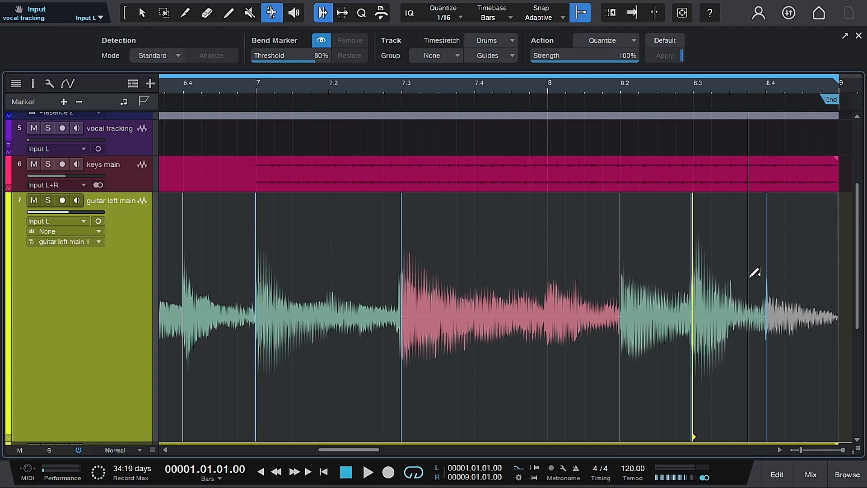
left_click(766, 271)
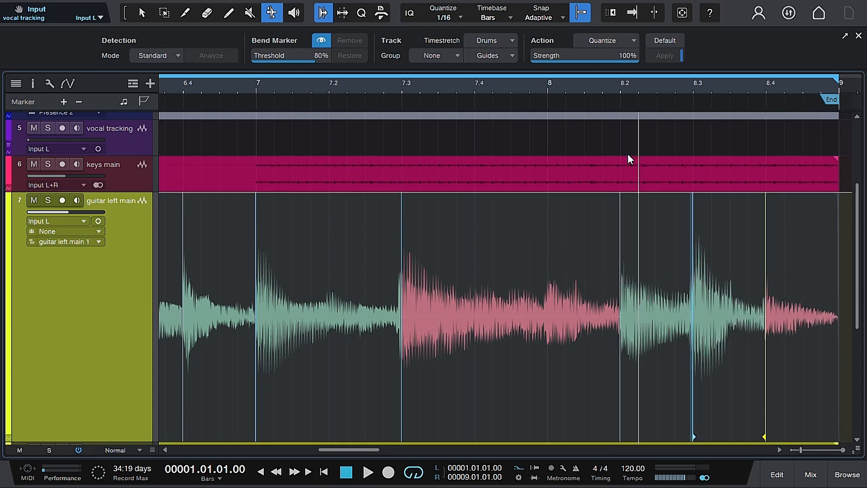
Solo the guitar left main track and play back the corrected take, with autoscroll enabled only during playback.
mouse_move(352, 84)
left_mouse_down()
mouse_move(340, 48)
mouse_move(336, 84)
left_mouse_up()
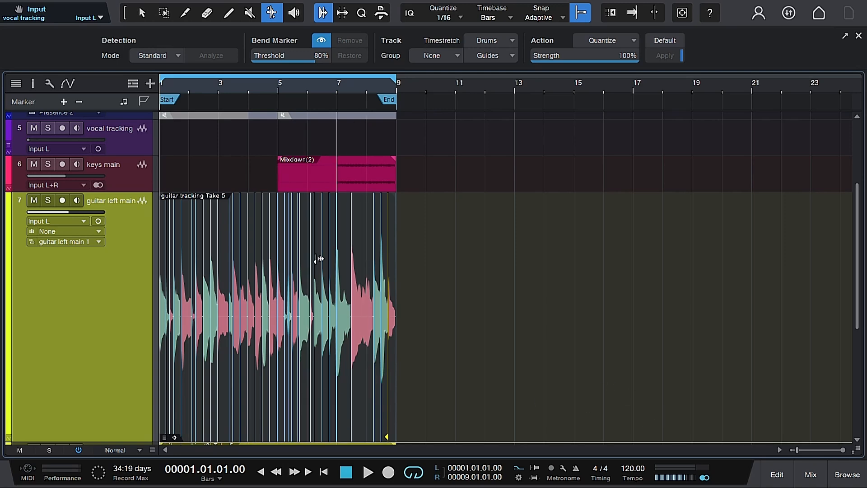
left_click_drag(175, 85, 201, 111)
left_click_drag(253, 451, 243, 451)
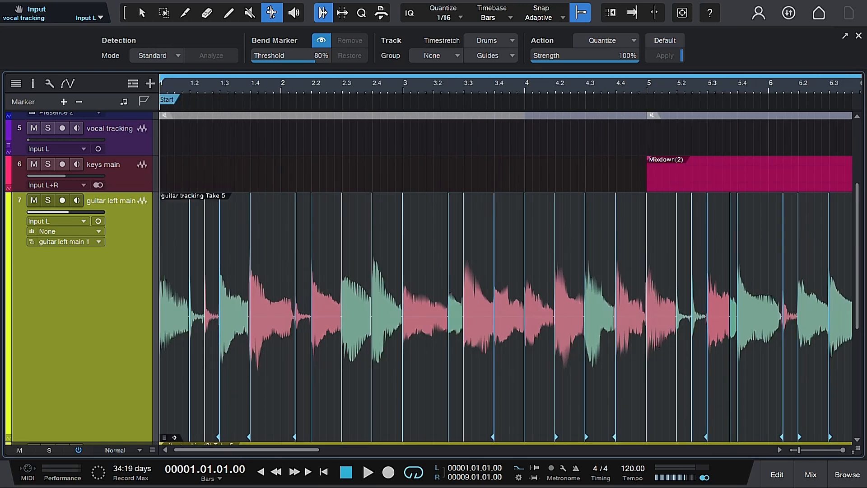
left_click(632, 13)
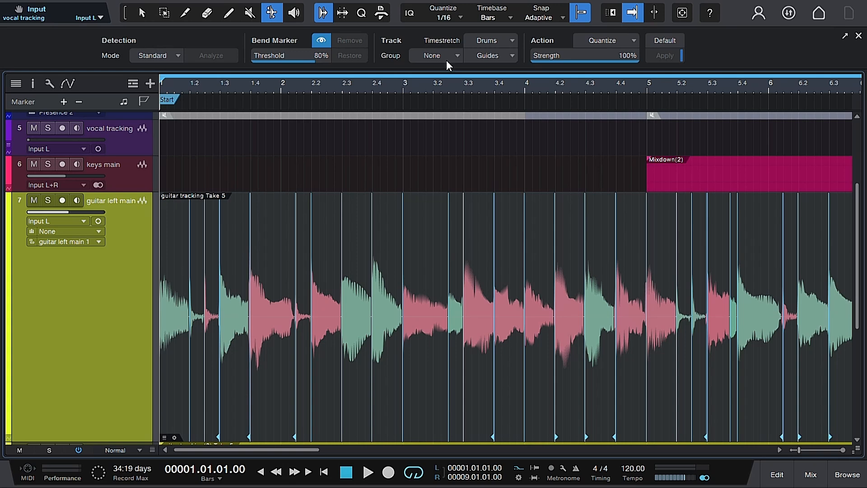
left_click(48, 200)
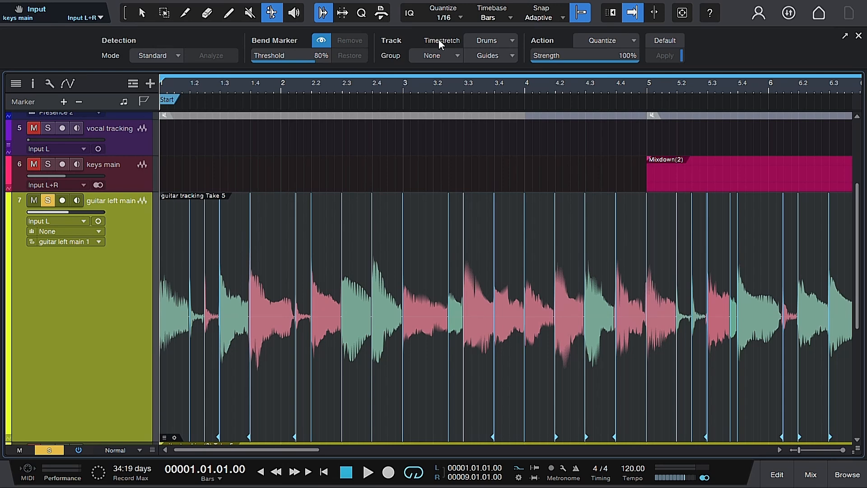
key("space")
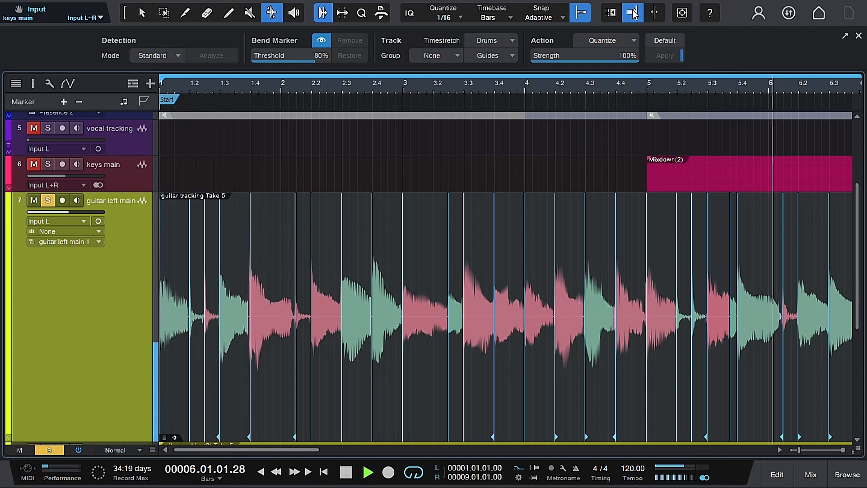
key("space")
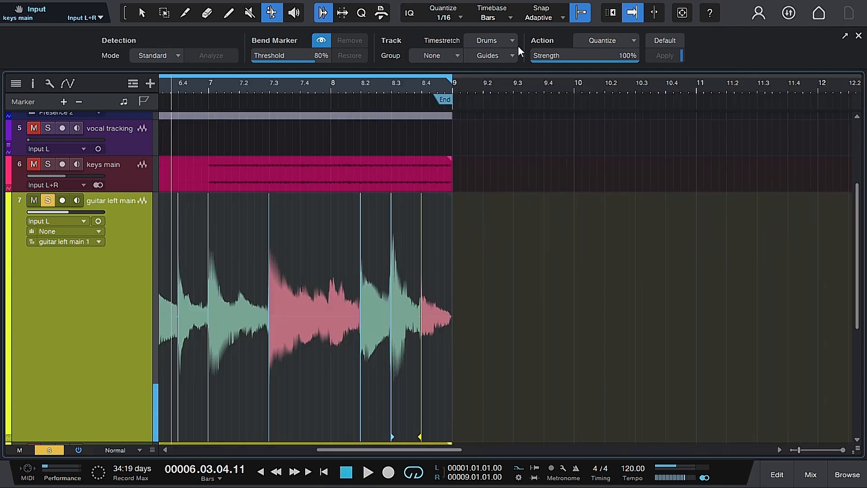
left_click(632, 12)
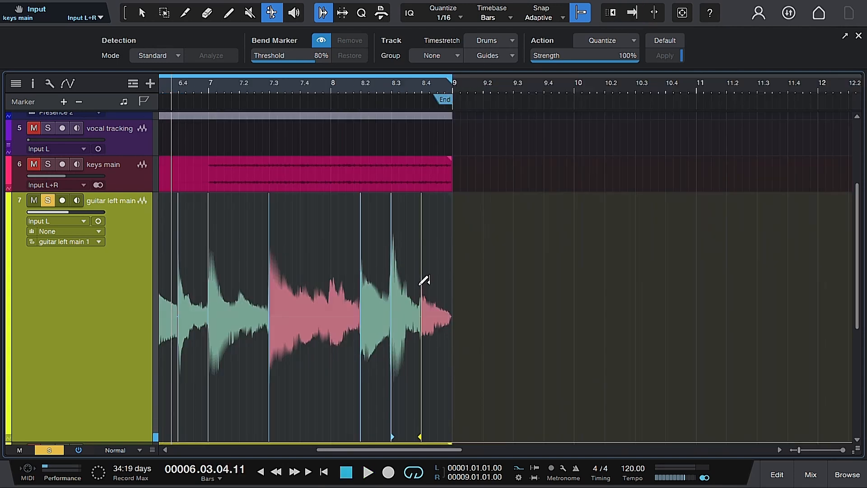
Enable the metronome and play the soloed guitar left main track from the start of the song.
left_click_drag(411, 445, 337, 447)
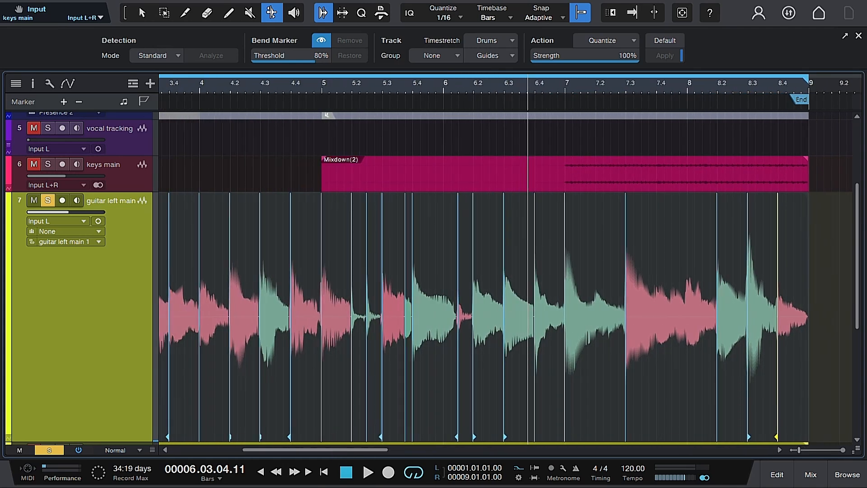
left_click(576, 468)
key("comma")
key("space")
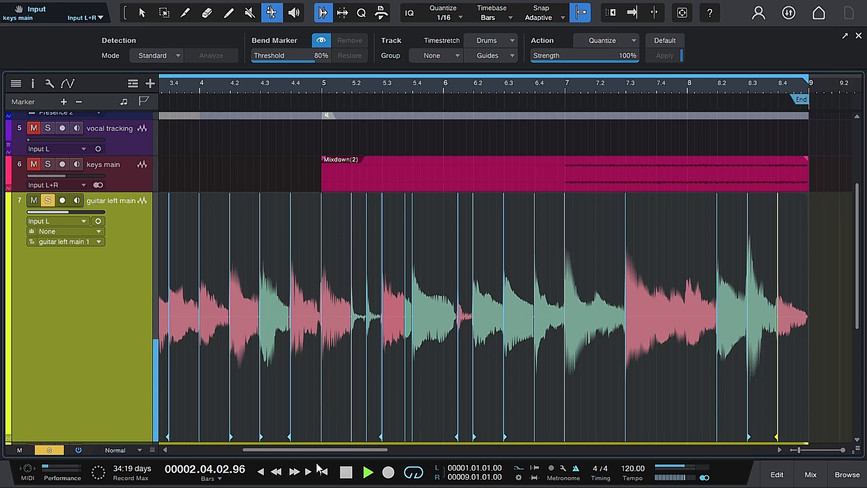
Remove the surplus guitar left bend marker between beats 5.3 and 5.4.
mouse_move(353, 449)
left_mouse_down()
mouse_move(316, 449)
mouse_move(338, 449)
left_mouse_up()
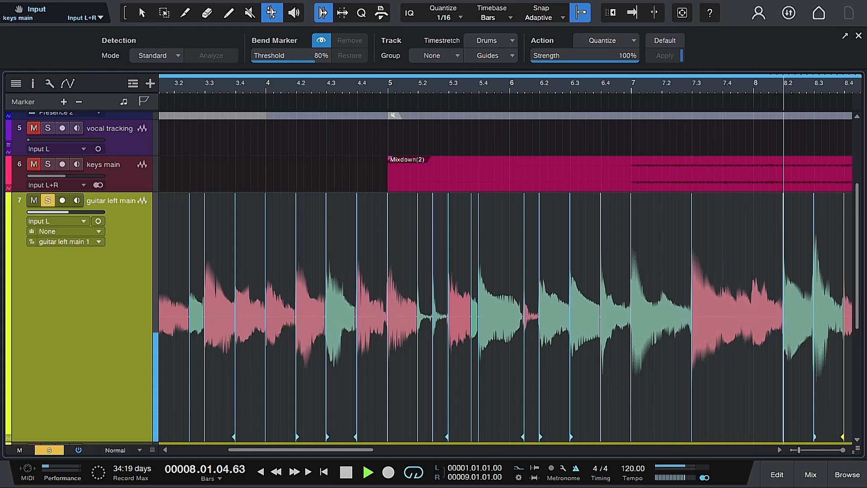
left_click_drag(465, 85, 467, 121)
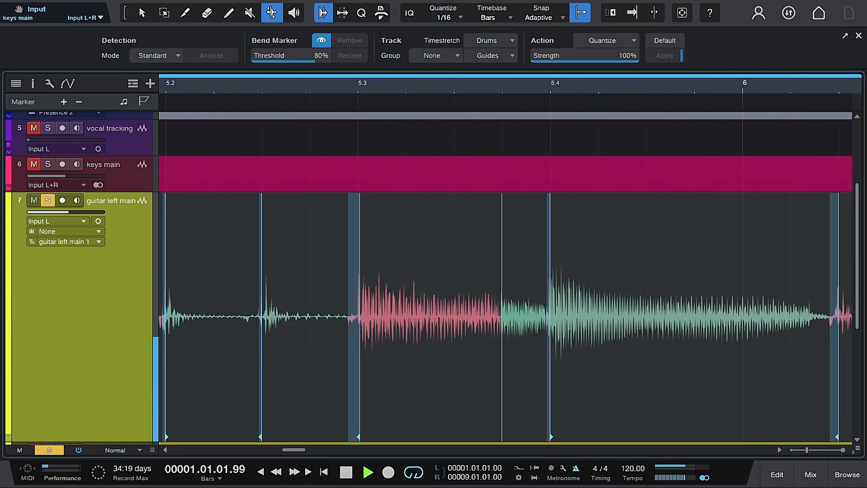
double_click(501, 253)
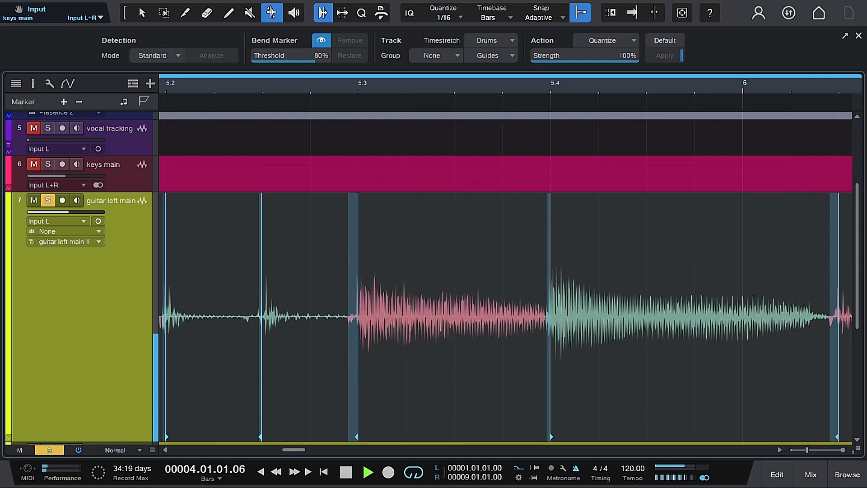
Listen to the corrected guitar left take against the metronome through to its end and stop playback.
left_click_drag(305, 85, 310, 58)
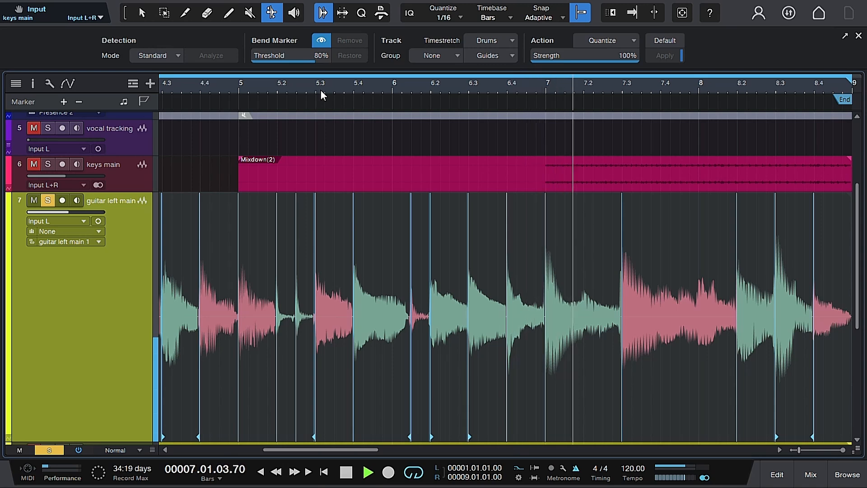
left_click(287, 84)
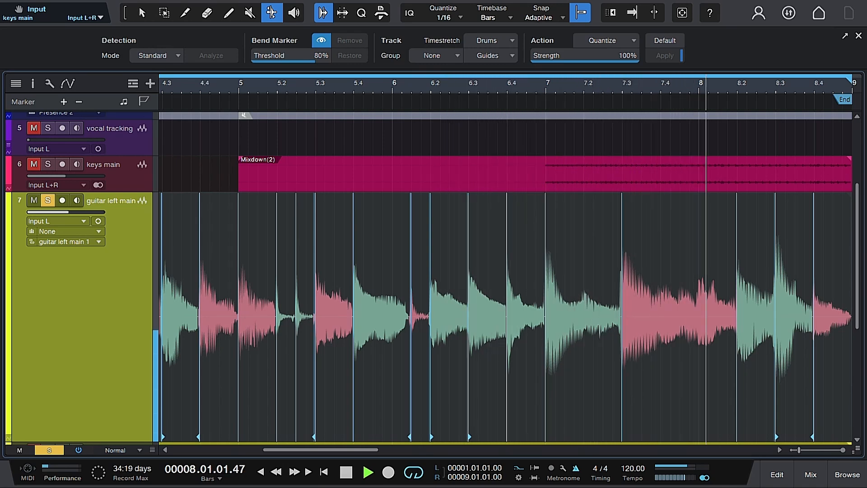
left_click_drag(287, 85, 297, 58)
key("space")
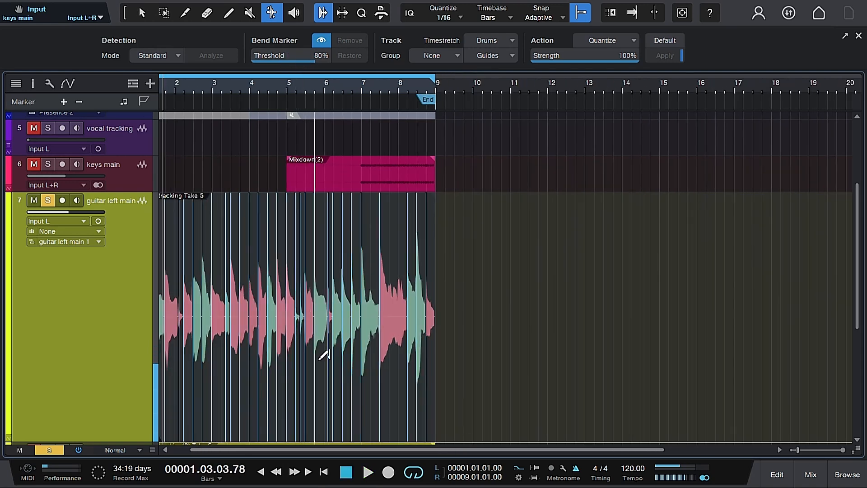
Unsolo the guitar left main track and bounce its whole bent take into a single new audio event.
left_click_drag(427, 450, 410, 450)
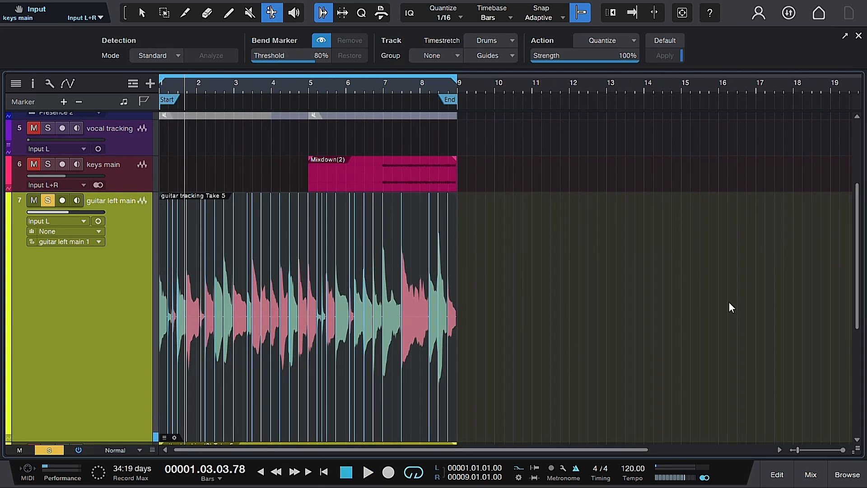
left_click(48, 201)
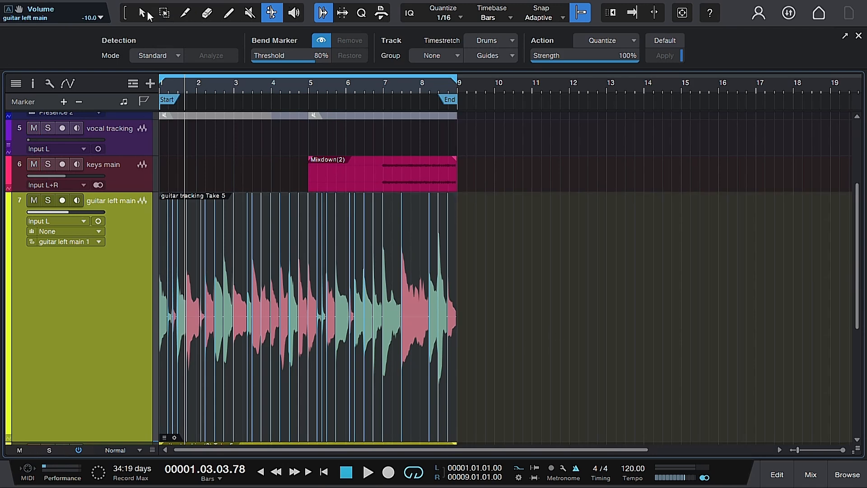
left_click(143, 15)
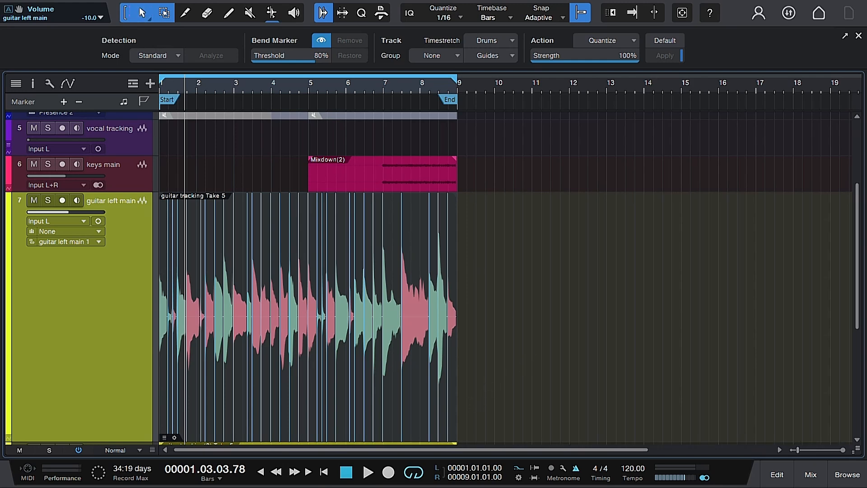
left_click_drag(463, 399, 147, 385)
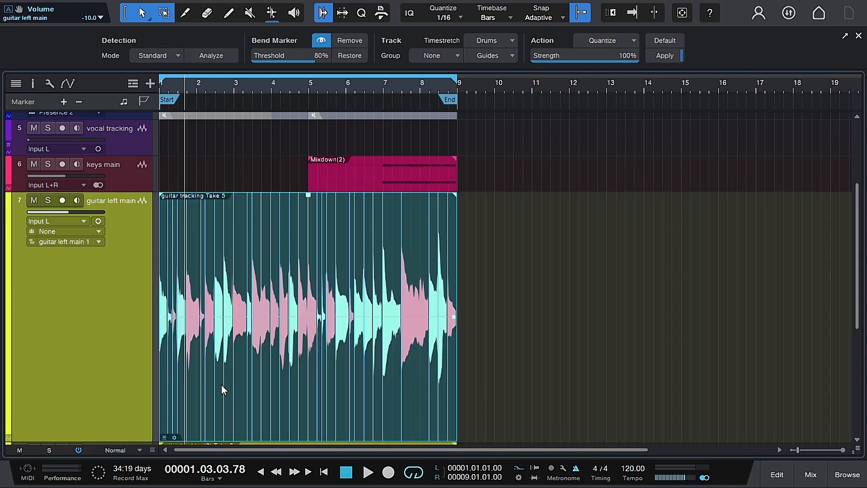
right_click(279, 382)
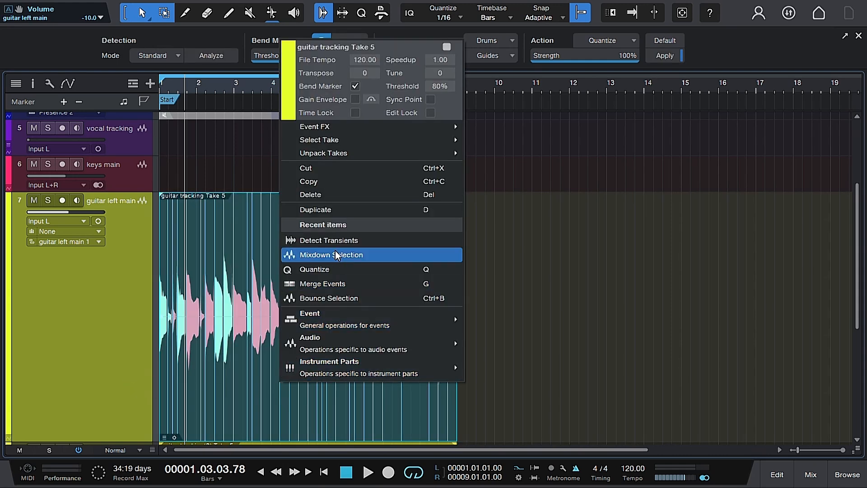
left_click(342, 283)
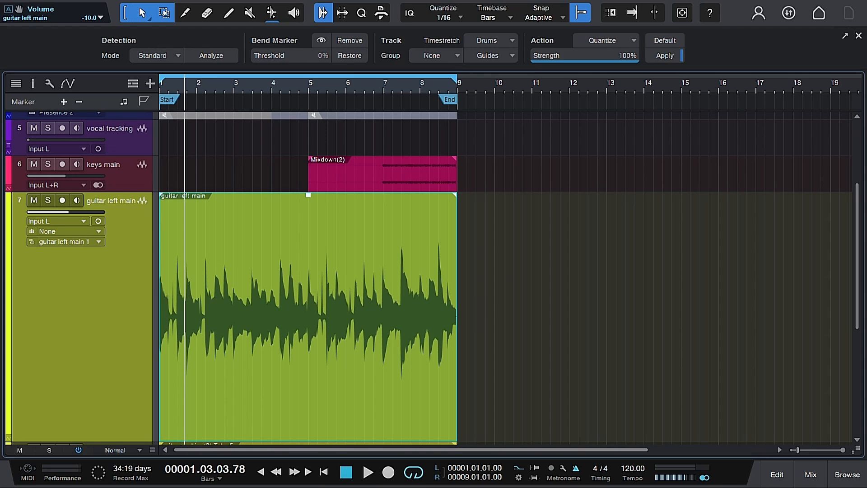
Close the Audio Bend options and shrink the guitar left main track's height to make room for the guitar right track.
left_click(323, 11)
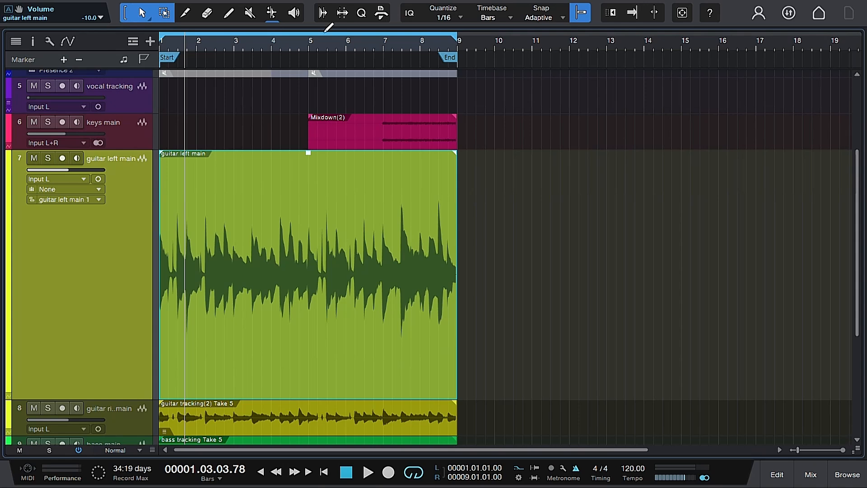
scroll(329, 107, "down", 3)
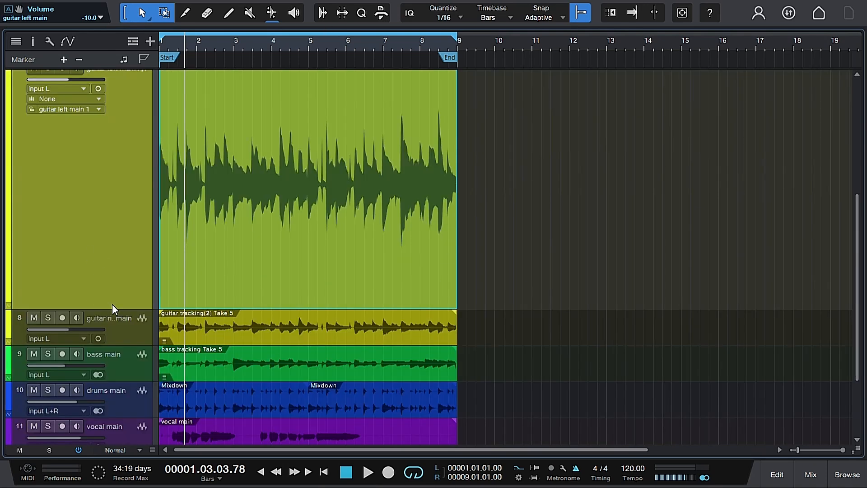
left_click_drag(110, 308, 111, 96)
left_click(113, 221)
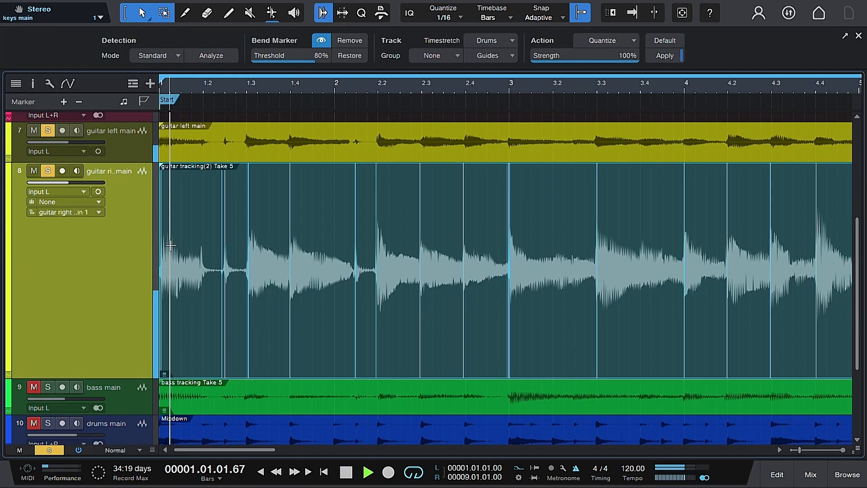
Remove the duplicate guitar right bend marker between beats 1.2 and 1.3 and align the markers through beat 1.4 to the grid.
left_click(272, 13)
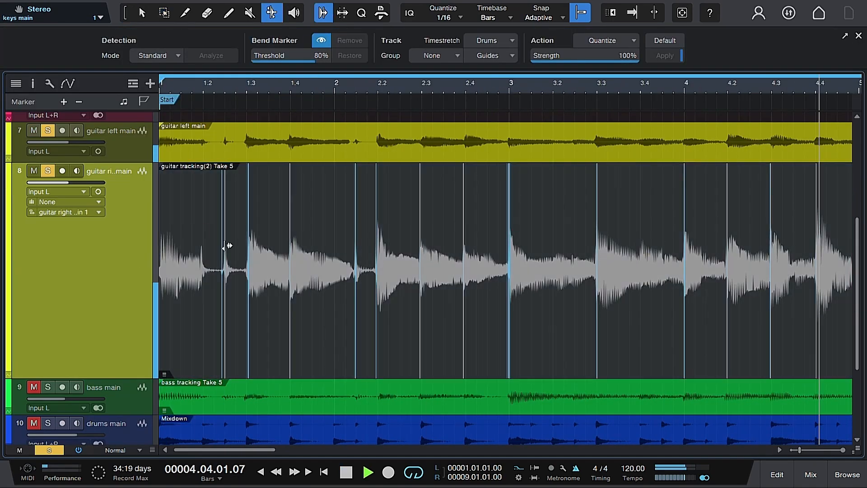
double_click(222, 253)
left_click_drag(225, 275, 224, 276)
left_click_drag(247, 250, 246, 250)
left_click_drag(290, 248, 290, 247)
Align the guitar right bend markers from midway between bar 2 and beat 2.2 through bar 5 to the grid.
left_click_drag(356, 247, 355, 248)
left_click_drag(377, 246, 378, 246)
left_click_drag(420, 243, 422, 244)
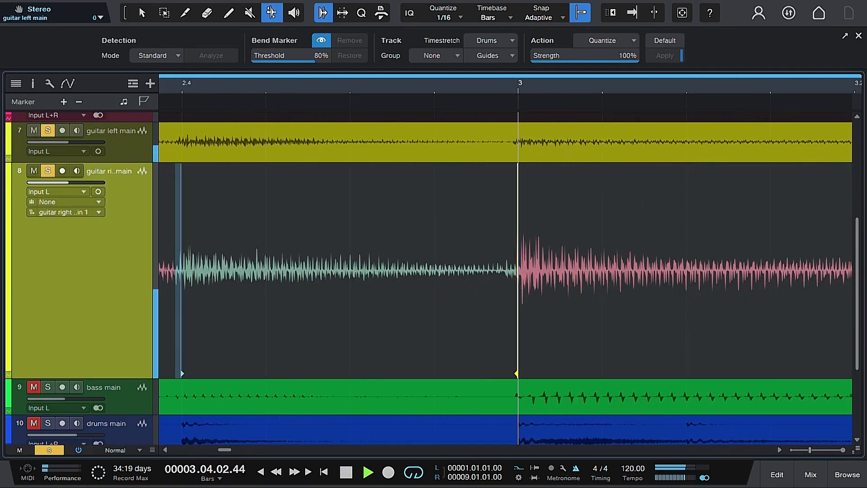
left_click_drag(404, 217, 449, 217)
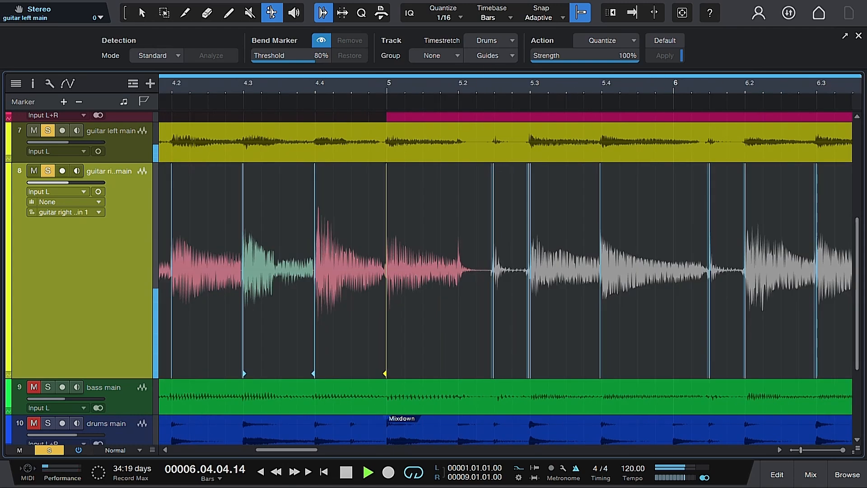
Remove the duplicate guitar right bend marker between beats 5.2 and 5.3 and align the markers from there through bar 7 to the grid.
left_click_drag(494, 244, 494, 244)
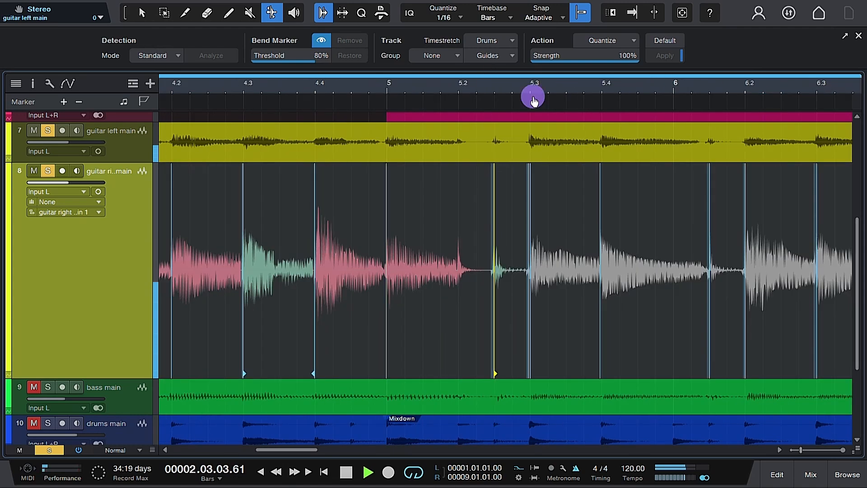
left_click_drag(533, 97, 493, 86)
double_click(474, 243)
left_click_drag(491, 243, 490, 243)
left_click_drag(578, 243, 594, 243)
left_click_drag(631, 243, 629, 243)
left_click_drag(663, 243, 700, 243)
Align the remaining guitar right bend markers after bar 7 through beat 8.4 to their grid lines.
left_click_drag(257, 449, 297, 449)
left_click_drag(552, 240, 550, 239)
left_click_drag(585, 238, 586, 239)
left_click_drag(656, 239, 655, 239)
left_click_drag(345, 450, 376, 450)
left_click_drag(563, 255, 562, 254)
left_click_drag(244, 95, 203, 87)
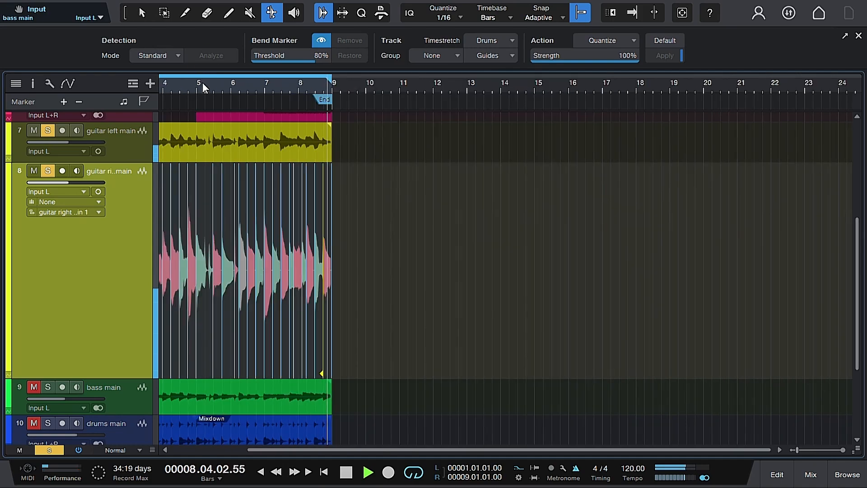
Bounce the bent guitar right take into a single new audio event.
left_click_drag(325, 450, 251, 449)
key("1")
right_click(221, 271)
left_click(270, 212)
Shrink the guitar right track, solo and enlarge the bass main track, and detect the transients of its take.
left_click_drag(104, 378, 104, 199)
left_click(48, 248)
left_click_drag(139, 276, 139, 412)
right_click(221, 316)
left_click(269, 211)
Align the bass bend markers from the start of the take through beat 2.2 to the grid with the Bend tool.
left_click_drag(204, 88, 226, 99)
left_click_drag(234, 449, 192, 450)
left_click(271, 12)
left_click_drag(159, 325, 160, 325)
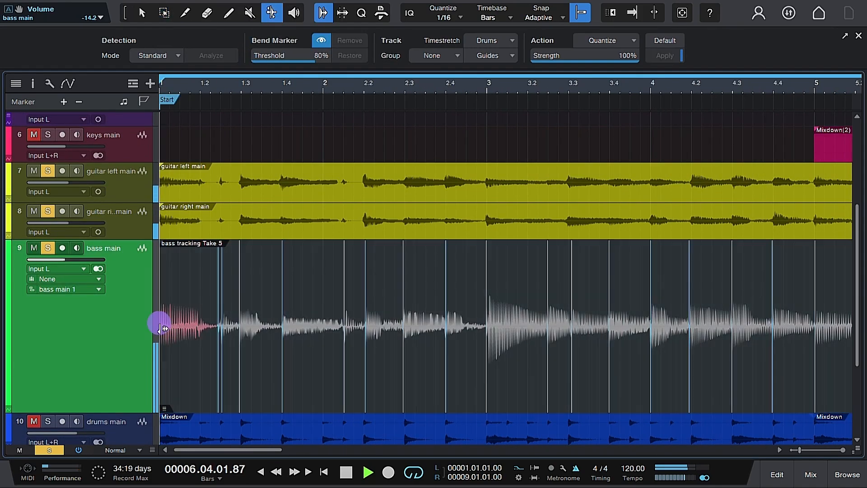
left_click_drag(222, 294, 220, 293)
left_click_drag(240, 294, 241, 294)
left_click_drag(362, 289, 364, 289)
Align the bass bend markers from beat 2.4 through beat 4.4 to the grid, undoing the mistaken marker edit at bar 3.
double_click(486, 292)
left_click_drag(446, 289, 487, 292)
key("ctrl+z")
left_click_drag(572, 291, 568, 292)
left_click_drag(609, 290, 609, 290)
left_click_drag(651, 289, 692, 289)
left_click_drag(773, 289, 774, 289)
left_click_drag(815, 289, 814, 289)
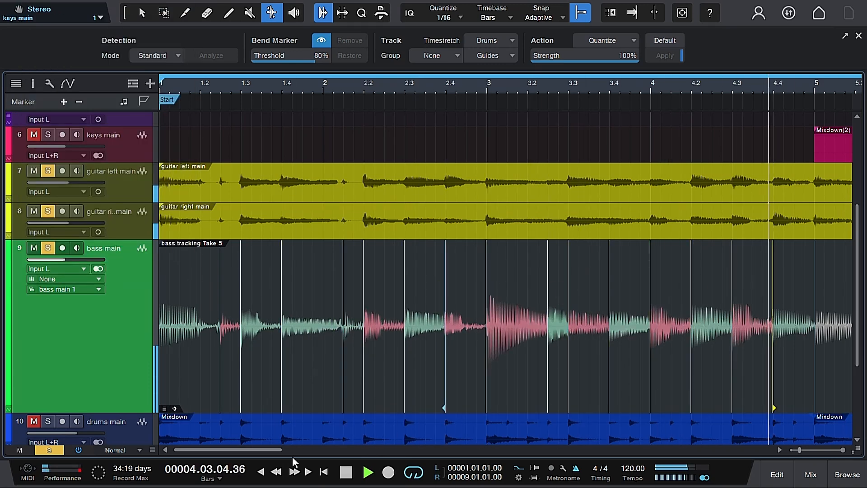
Remove the duplicate bass bend marker between beats 5.2 and 5.3 and align the markers from there through beat 6.3 to the grid.
left_click_drag(266, 450, 341, 449)
double_click(399, 298)
left_click_drag(403, 298, 420, 299)
left_click_drag(462, 298, 461, 298)
left_click_drag(525, 298, 522, 298)
left_click_drag(545, 298, 584, 298)
Align the bass bend markers from bar 7 through beat 8.4 to their grid lines.
left_click_drag(312, 450, 354, 449)
left_click_drag(386, 323, 389, 323)
left_click_drag(452, 324, 450, 323)
left_click_drag(514, 324, 512, 323)
left_click_drag(551, 324, 553, 323)
left_click_drag(575, 324, 614, 324)
left_click_drag(636, 328, 635, 328)
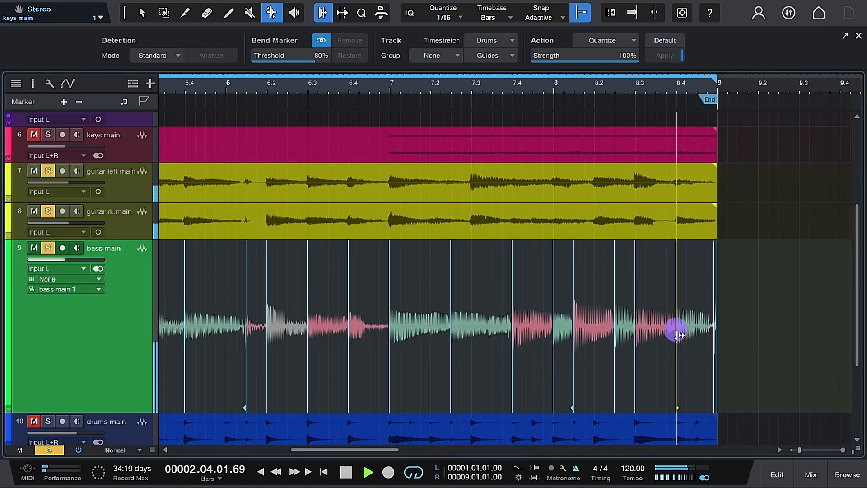
Bounce the whole aligned bass event into new audio with the Arrow tool and stop the playback.
left_click_drag(192, 83, 194, 68)
left_click(143, 12)
right_click(198, 367)
left_click(244, 247)
scroll(107, 353, "down", 5)
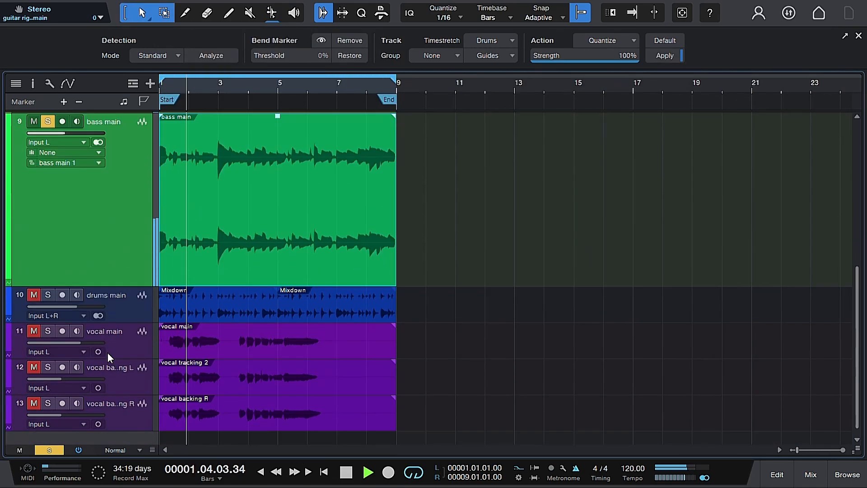
key("space")
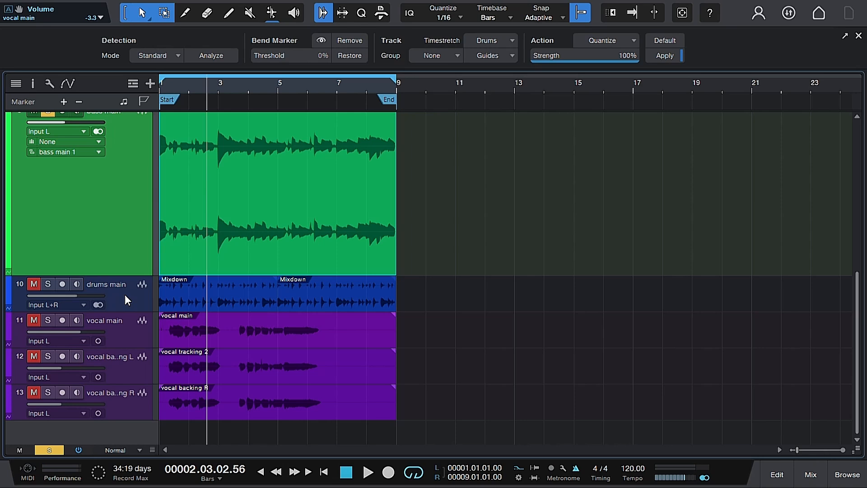
scroll(125, 296, "up", 4)
scroll(125, 300, "up", 2)
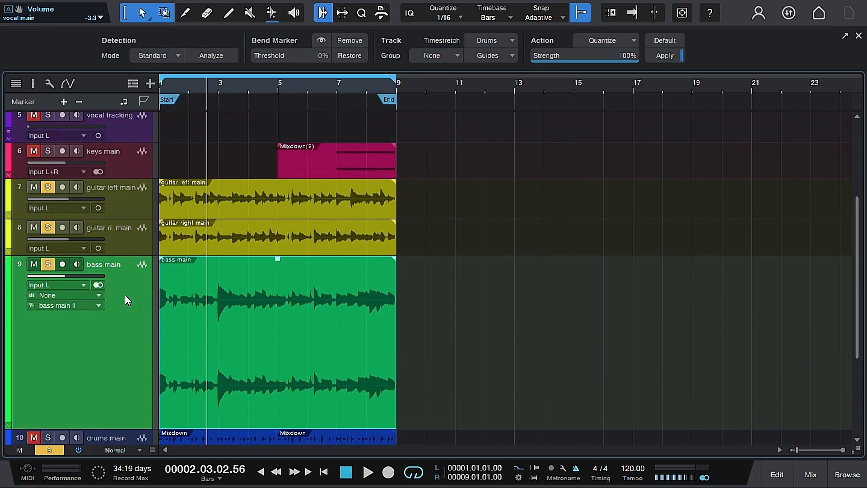
scroll(125, 298, "up", 2)
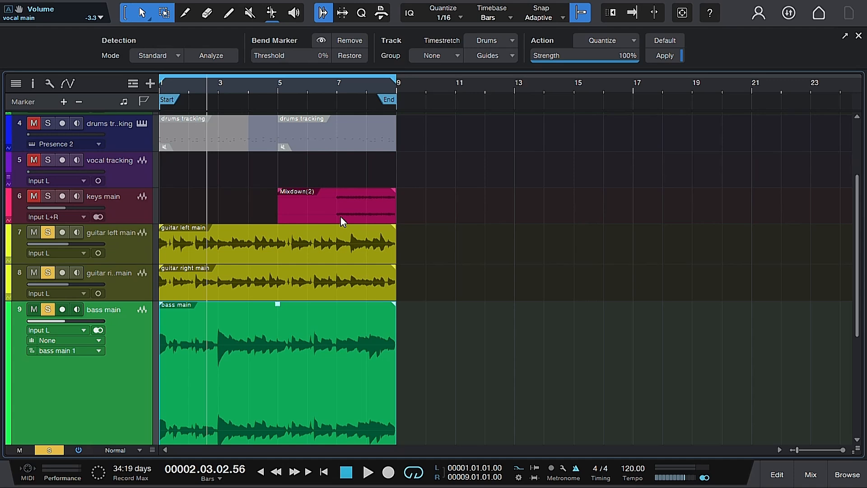
scroll(213, 248, "down", 6)
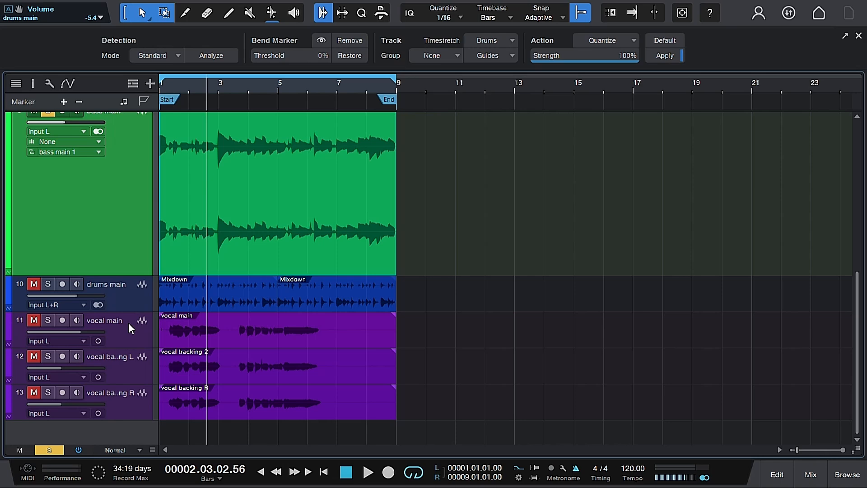
key("space")
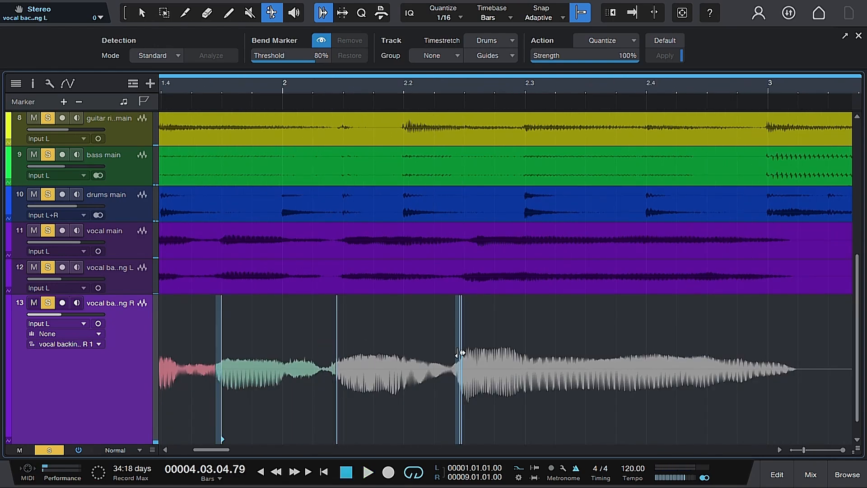
Clean up the closely spaced bend markers between beats 2.2 and 2.3 in the vocal backing R event.
left_click_drag(465, 93, 468, 116)
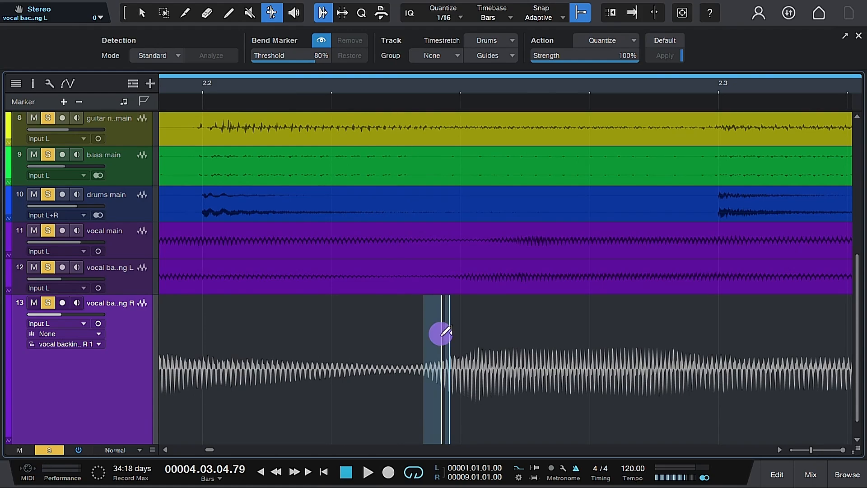
key("space")
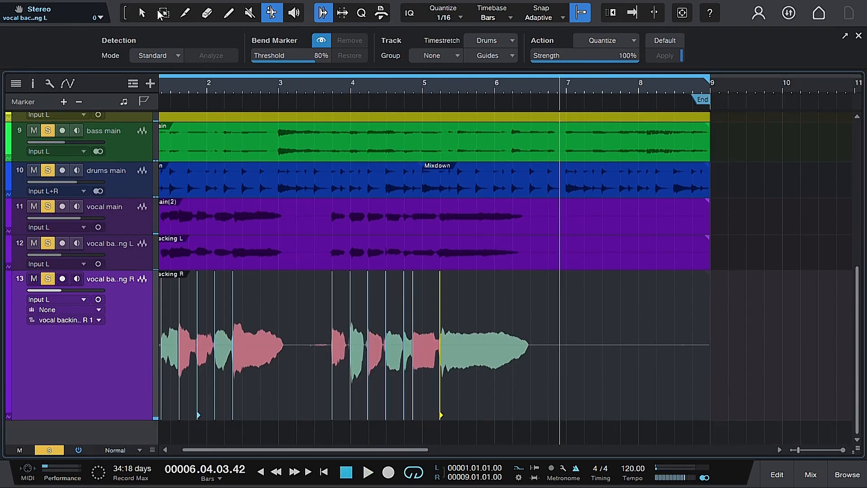
Select the entire vocal backing R event, apply Merge Events to it, and reduce the height of its track.
left_click(146, 14)
left_click_drag(720, 388, 160, 380)
right_click(273, 392)
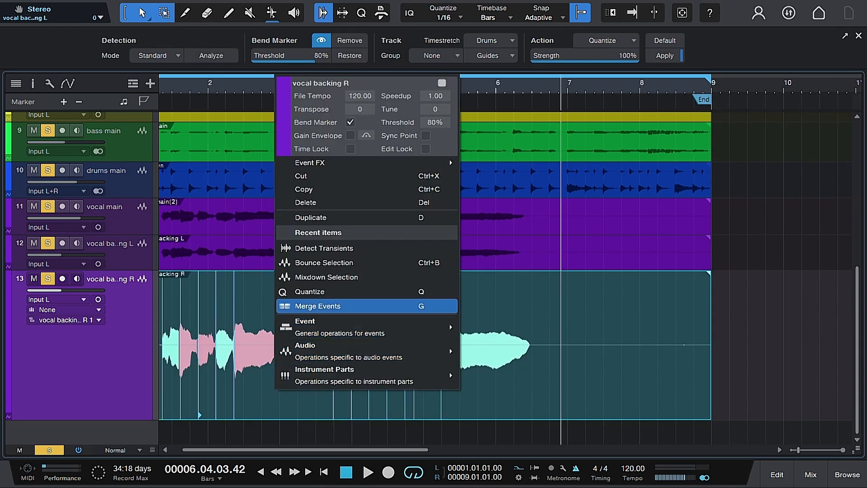
left_click(343, 306)
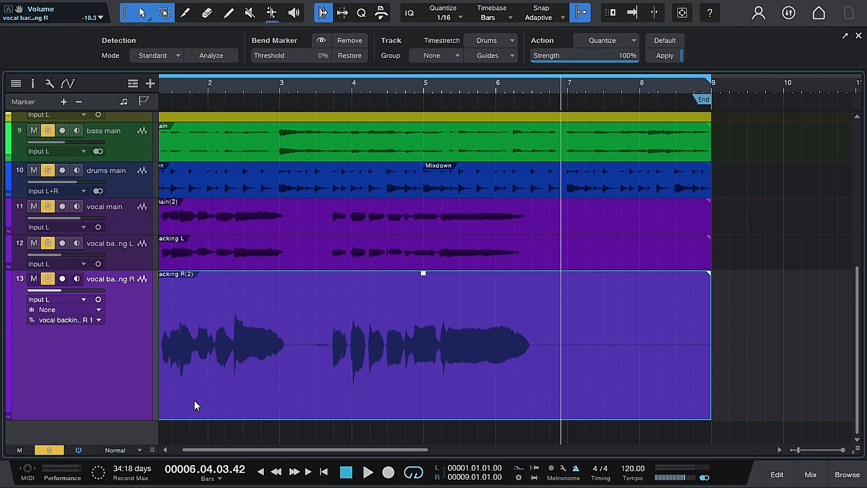
left_click_drag(111, 419, 106, 310)
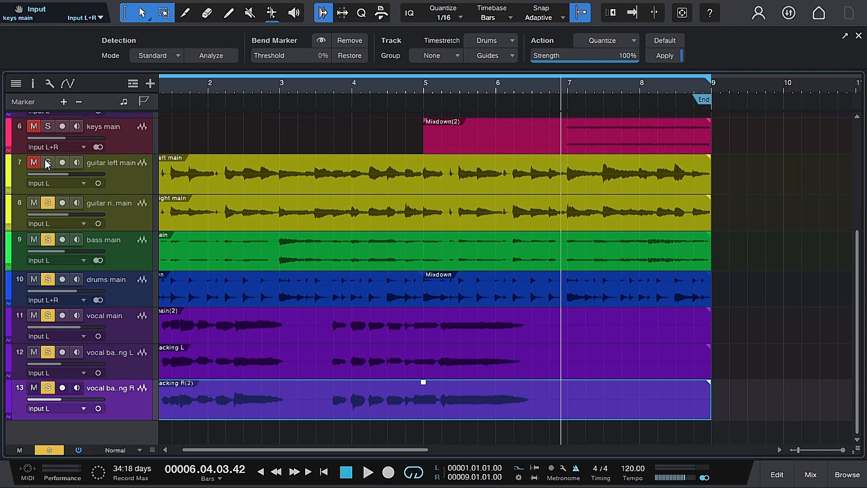
Turn off solo and mute on the guitar, bass, drums and vocal tracks so that every track plays.
scroll(48, 165, "up", 1)
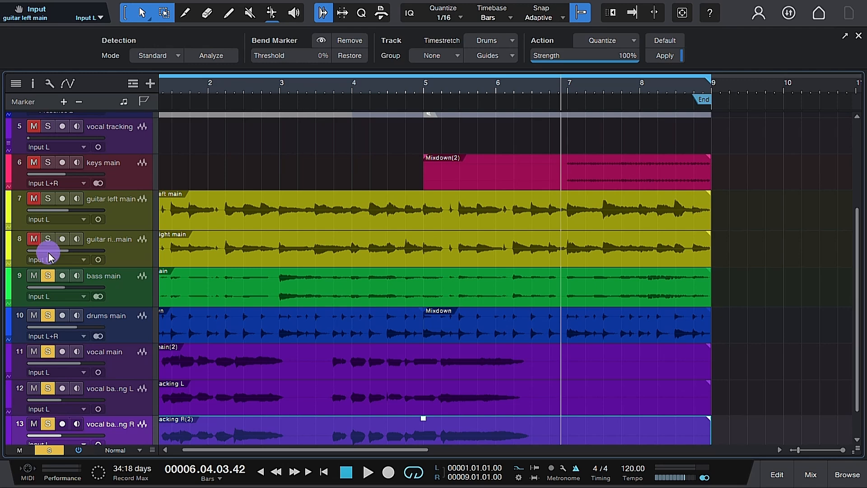
left_click(48, 425)
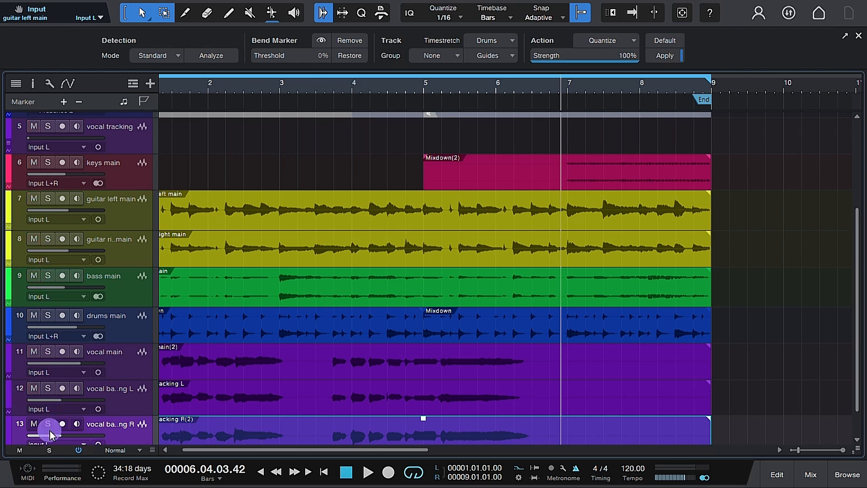
scroll(2, 174, "down", 1)
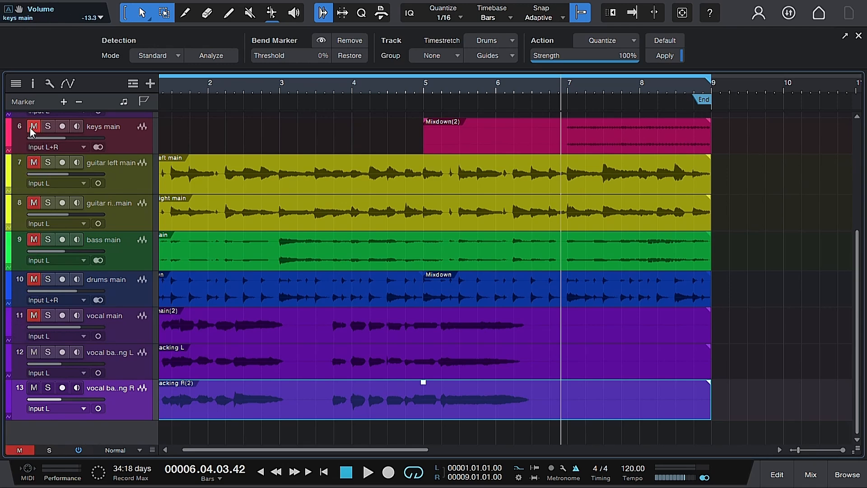
left_click(34, 279)
left_click(34, 315)
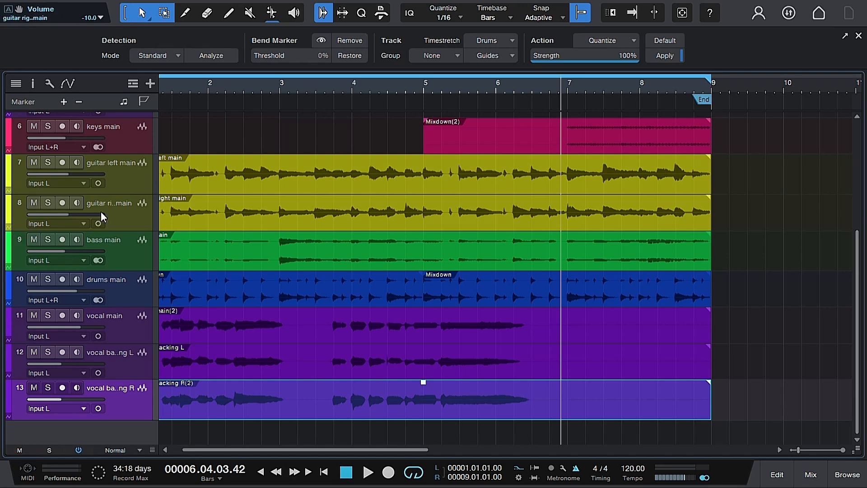
Close the Audio Bend options and deselect the vocal backing R event, with the whole song in view.
scroll(103, 217, "up", 2)
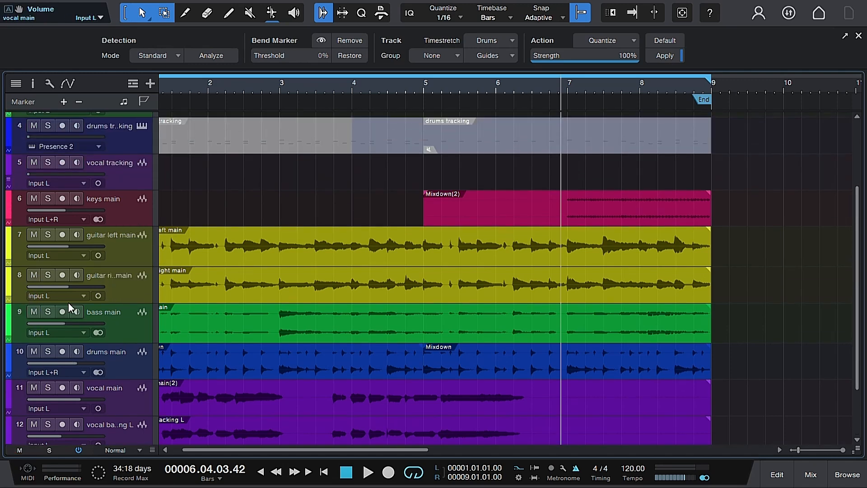
scroll(70, 307, "up", 3)
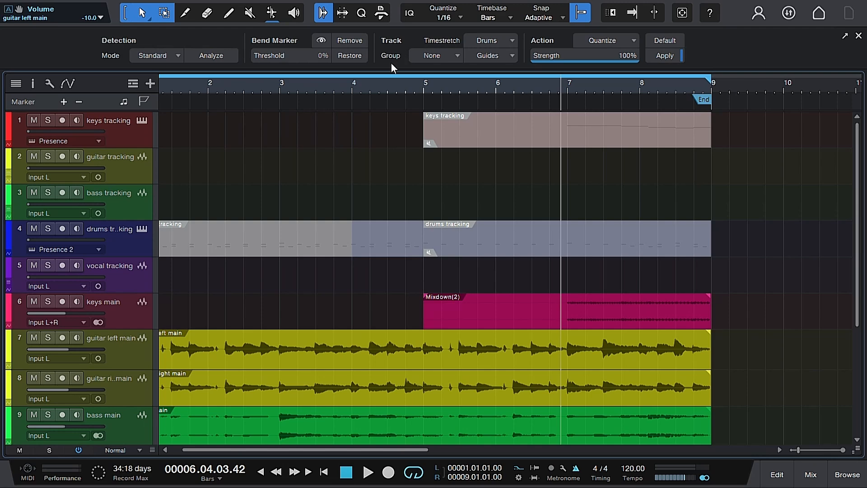
left_click_drag(381, 76, 347, 60)
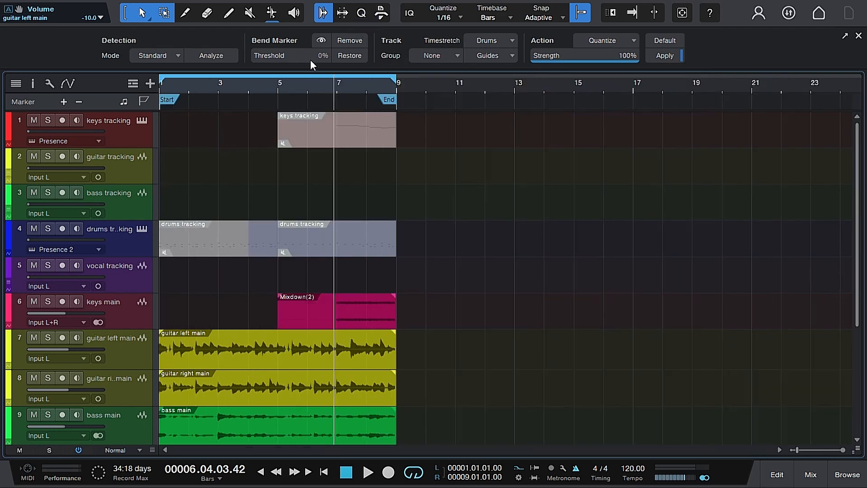
left_click(324, 13)
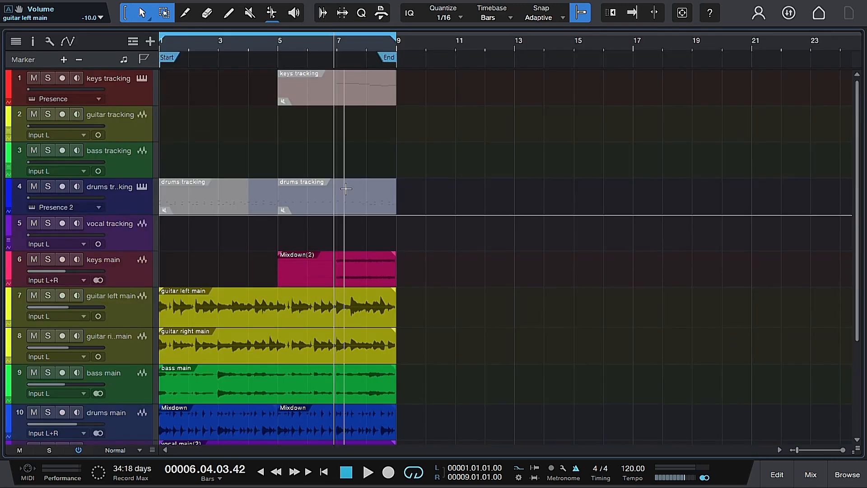
scroll(345, 189, "down", 1)
scroll(346, 188, "down", 3)
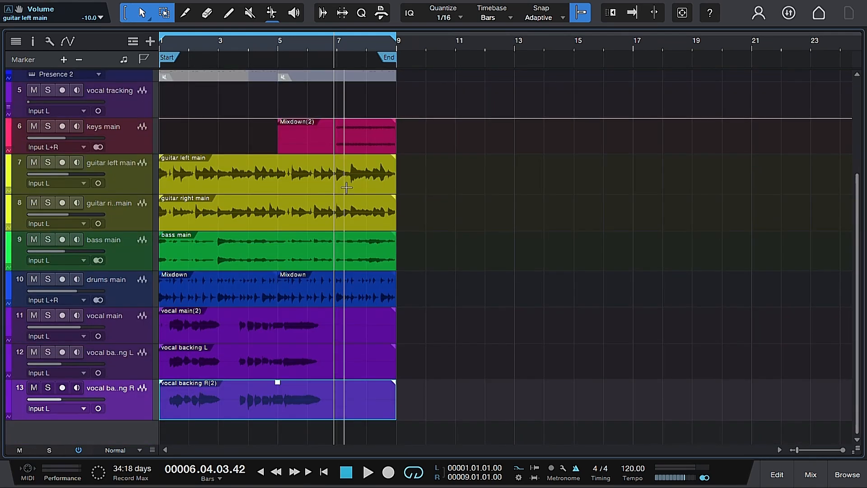
left_click(425, 408)
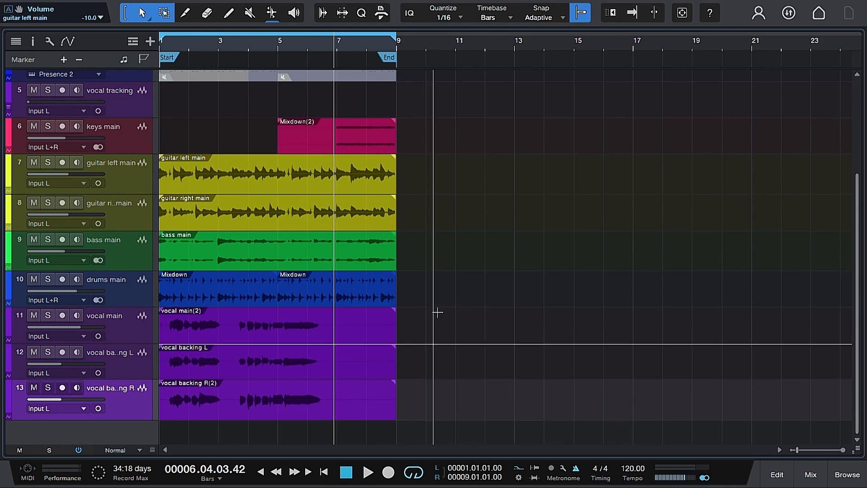
Play the full arrangement from bar 1 to listen to the corrected timing, stopping at the end of bar 8.
key("comma")
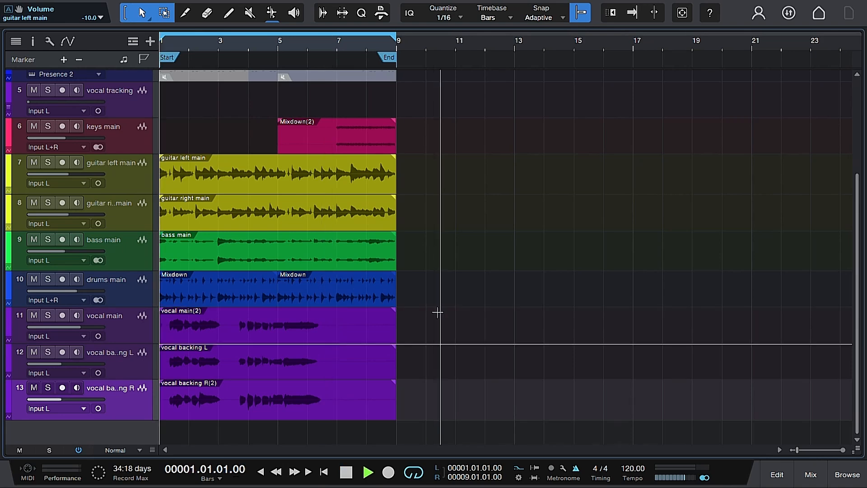
key("space")
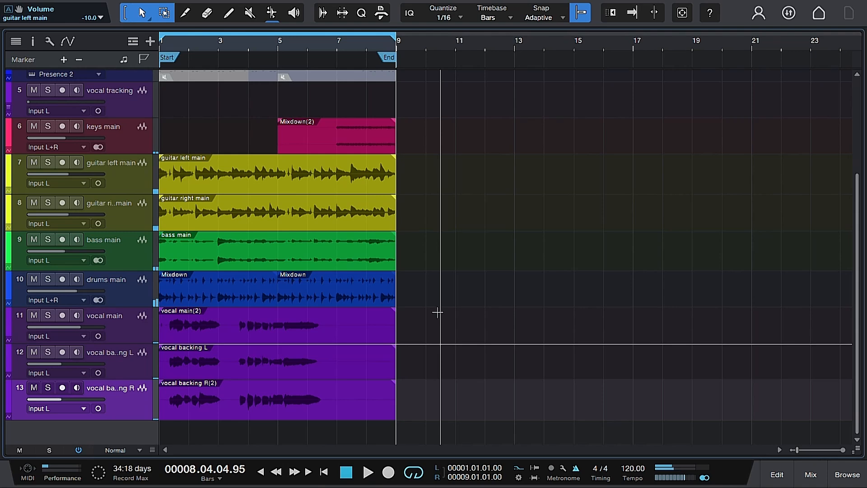
scroll(369, 277, "up", 5)
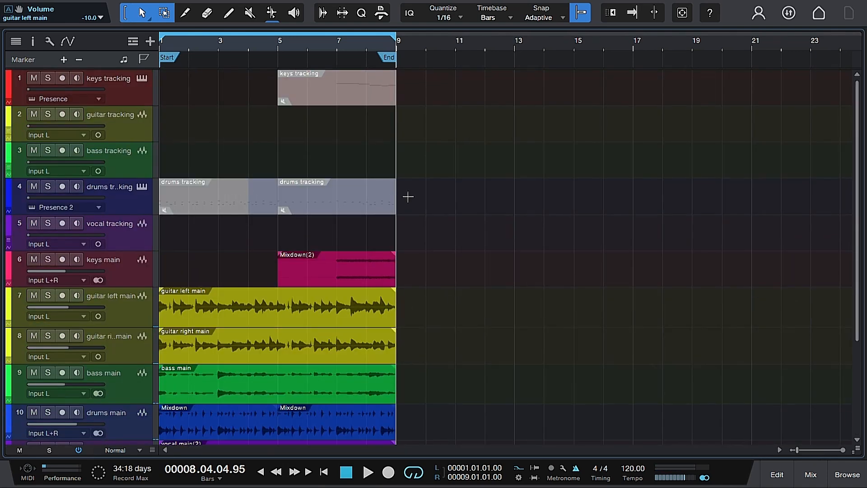
scroll(426, 324, "down", 5)
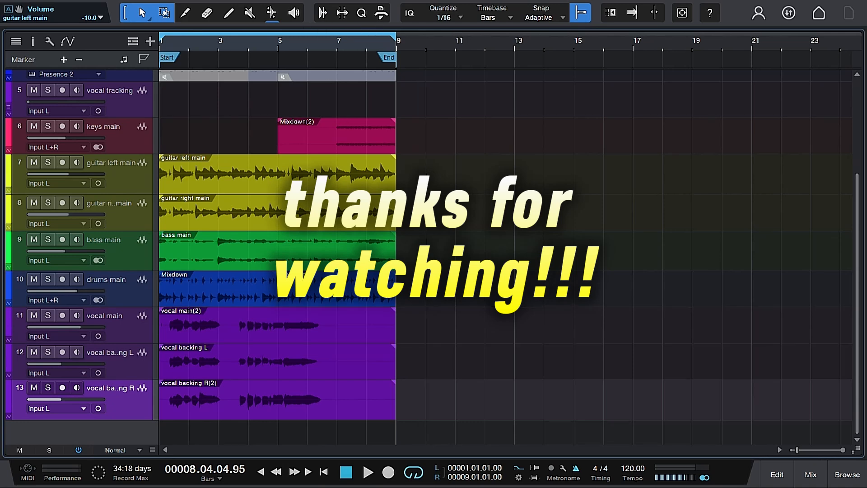
scroll(461, 402, "up", 5)
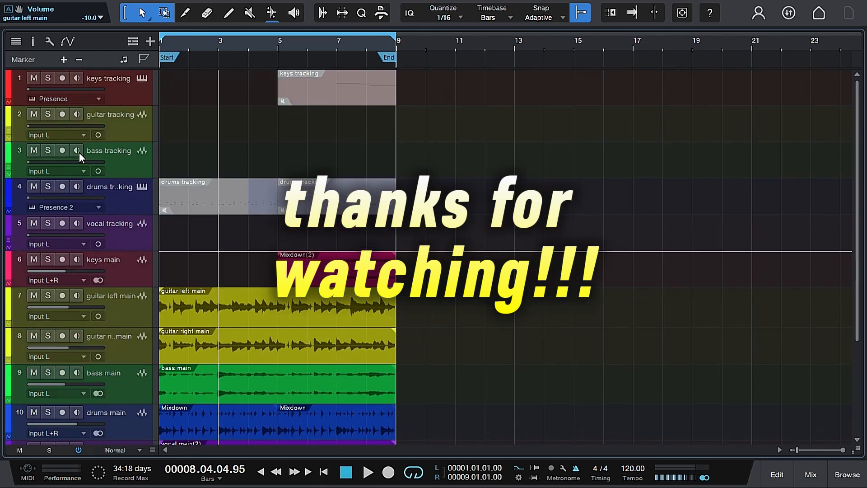